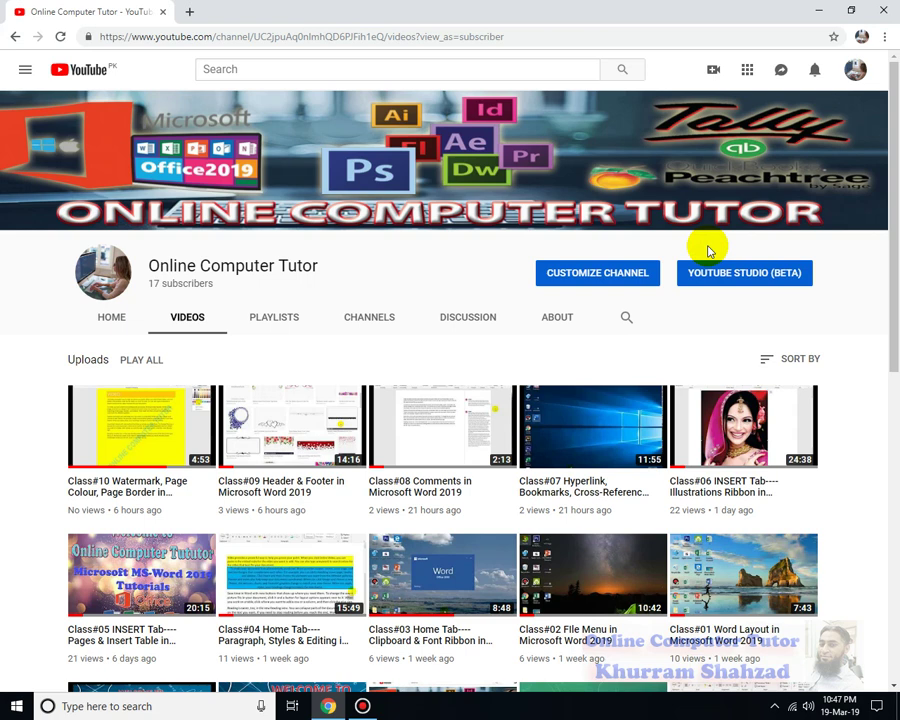
# Switch to Word and create a new blank document
pyautogui.click(822, 9)
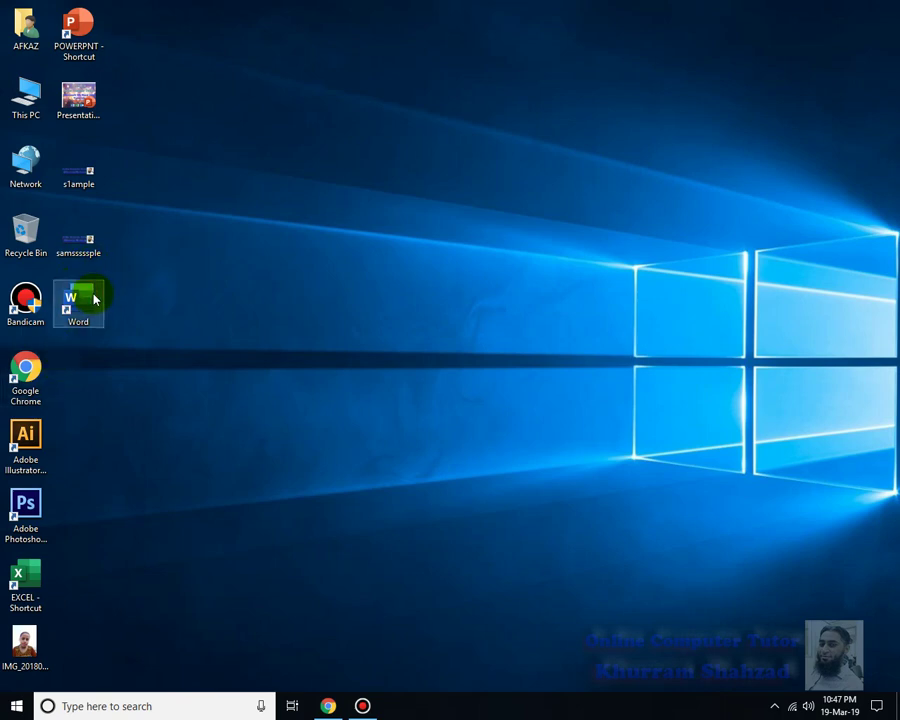
pyautogui.doubleClick(92, 298)
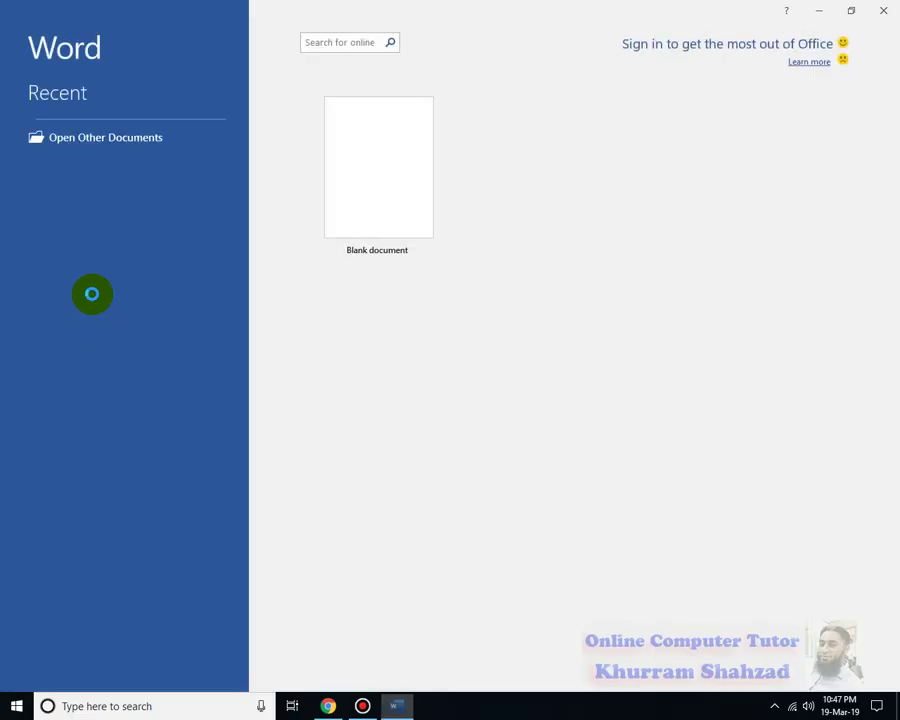
pyautogui.click(335, 240)
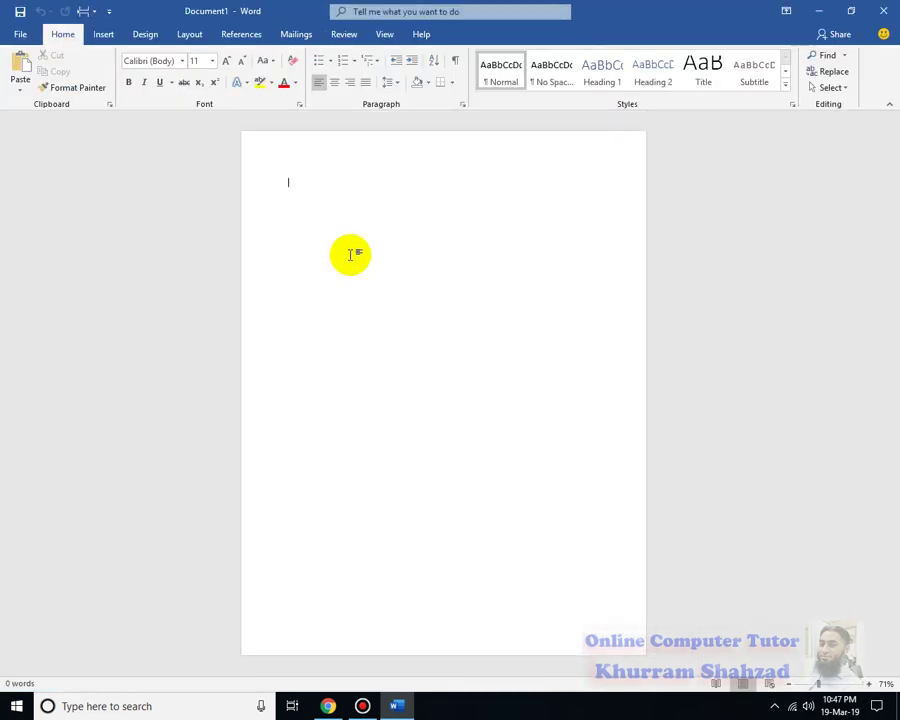
# Fill the blank document with sample paragraphs using the =rand(20) function
pyautogui.click(190, 36)
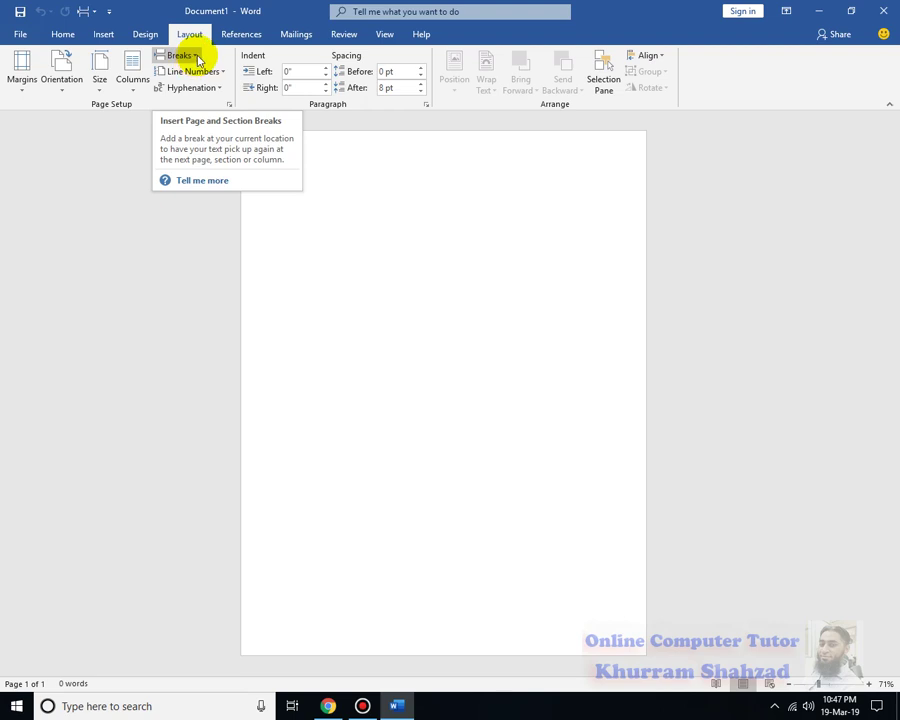
pyautogui.click(196, 56)
pyautogui.click(514, 237)
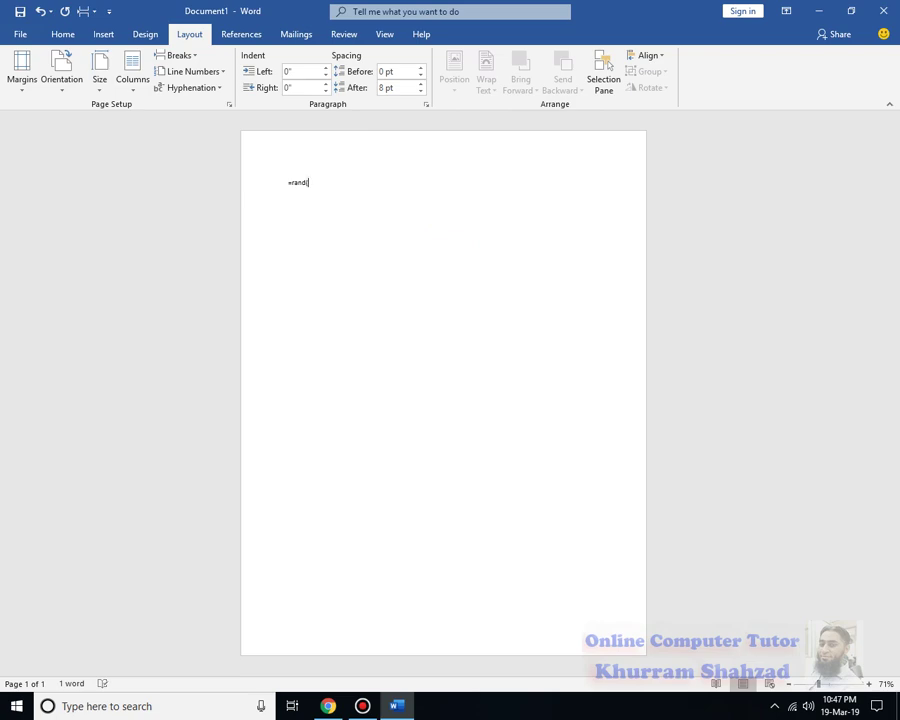
pyautogui.write('=rand(20)')
pyautogui.press('Return')
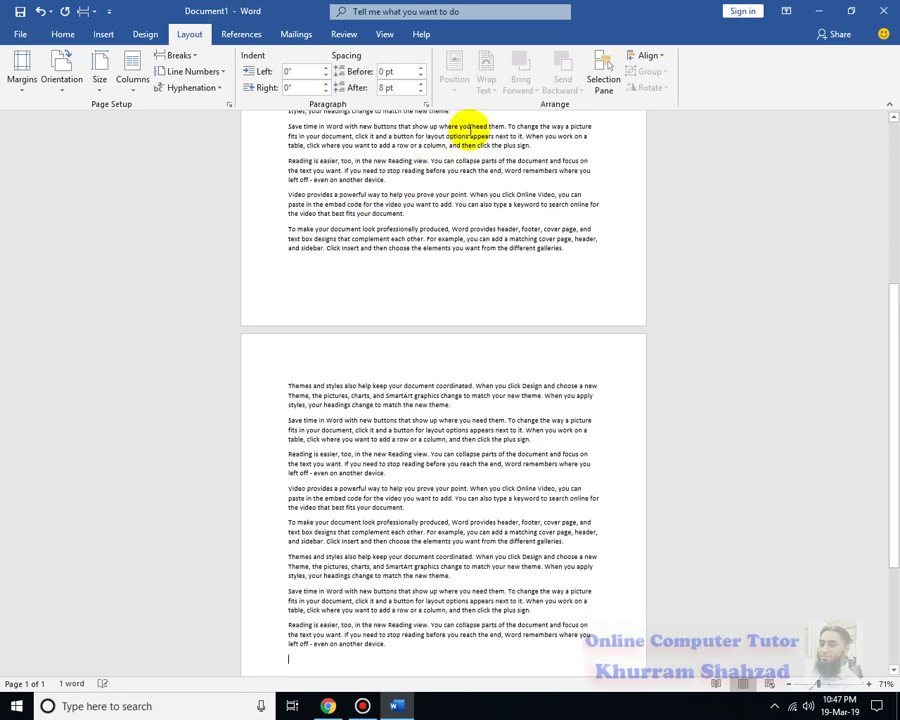
# Justify all of the sample text in the document
pyautogui.hotkey('ctrl', 'a')
pyautogui.hotkey('ctrl', 'j')
pyautogui.scroll(6, 490, 152)
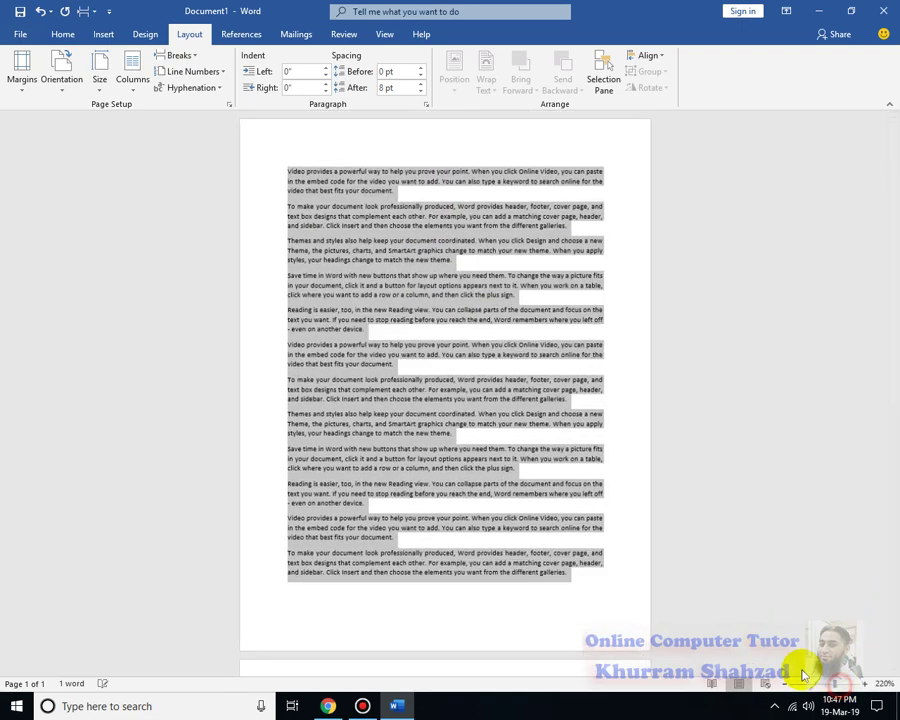
pyautogui.moveTo(813, 682); pyautogui.dragTo(829, 684)
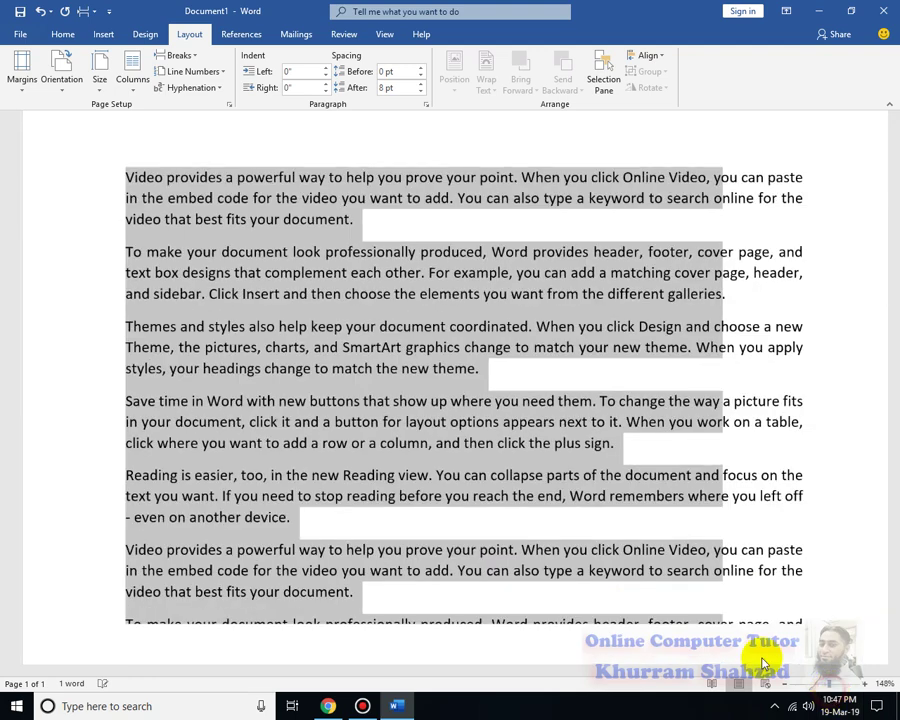
pyautogui.click(365, 328)
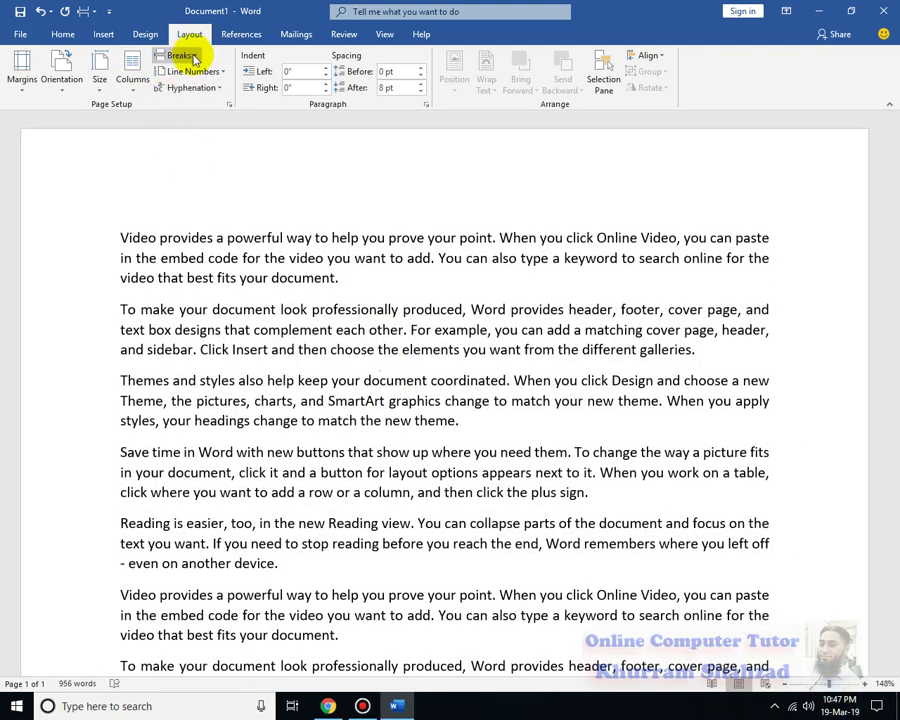
# Add a "PAGE BREAK" heading line above the first paragraph, followed by a new empty line
pyautogui.click(180, 56)
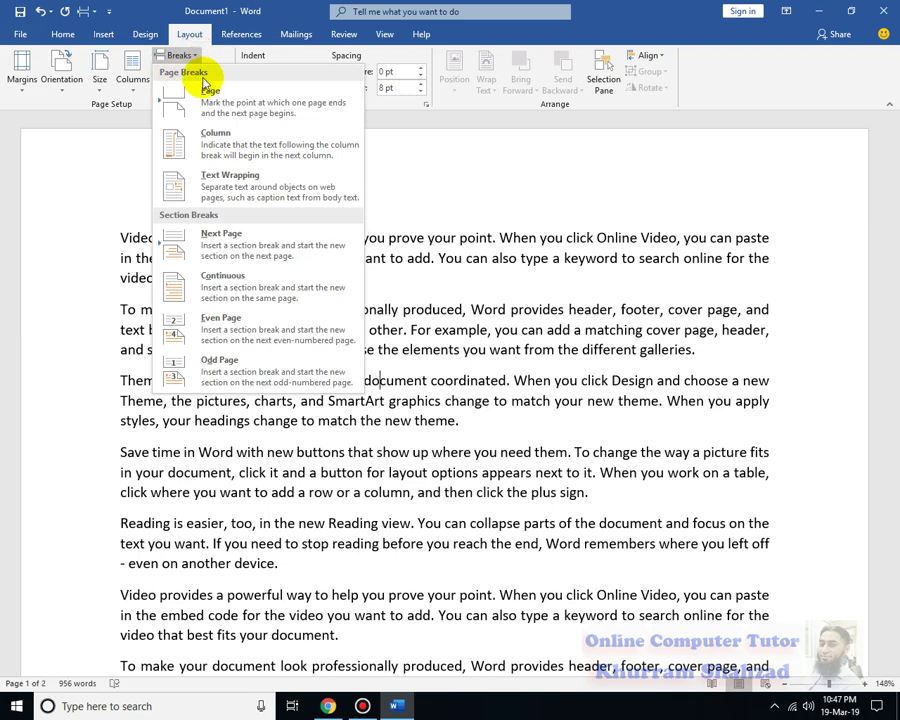
pyautogui.click(418, 214)
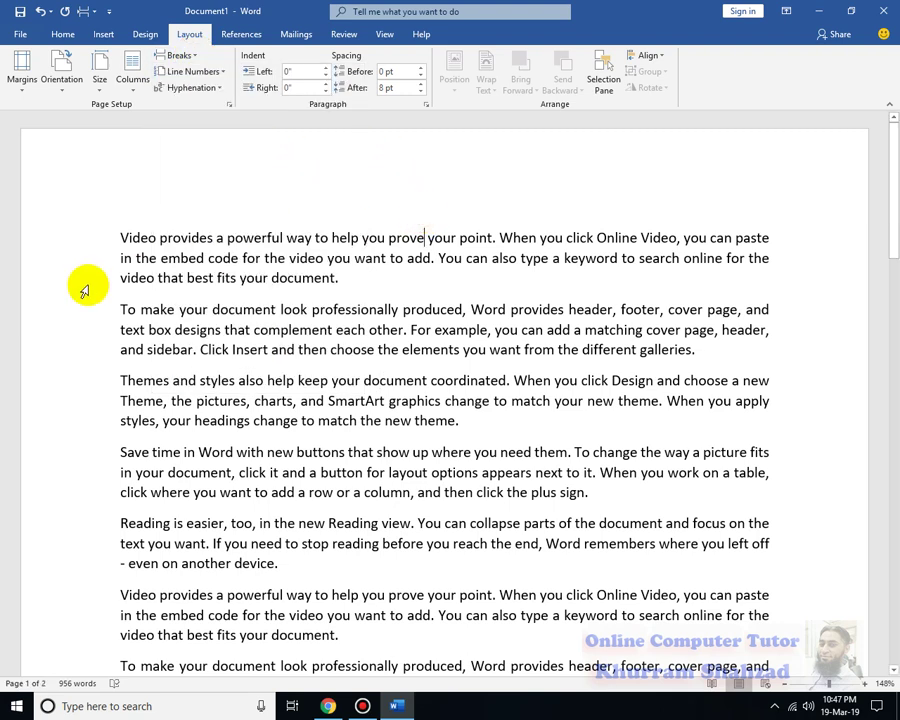
pyautogui.click(120, 238)
pyautogui.press('Return')
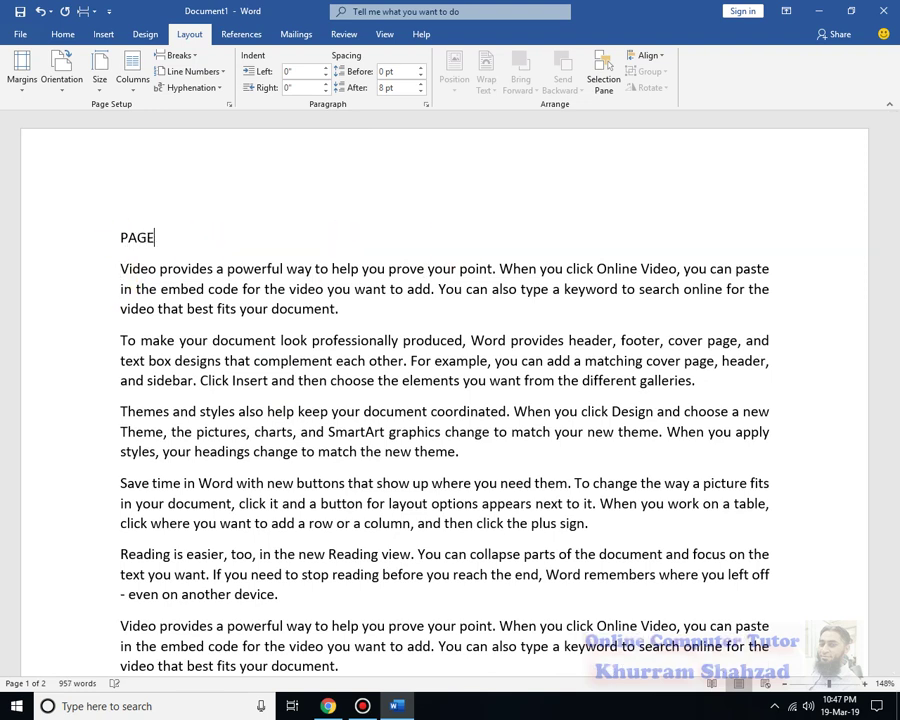
pyautogui.press('Return')
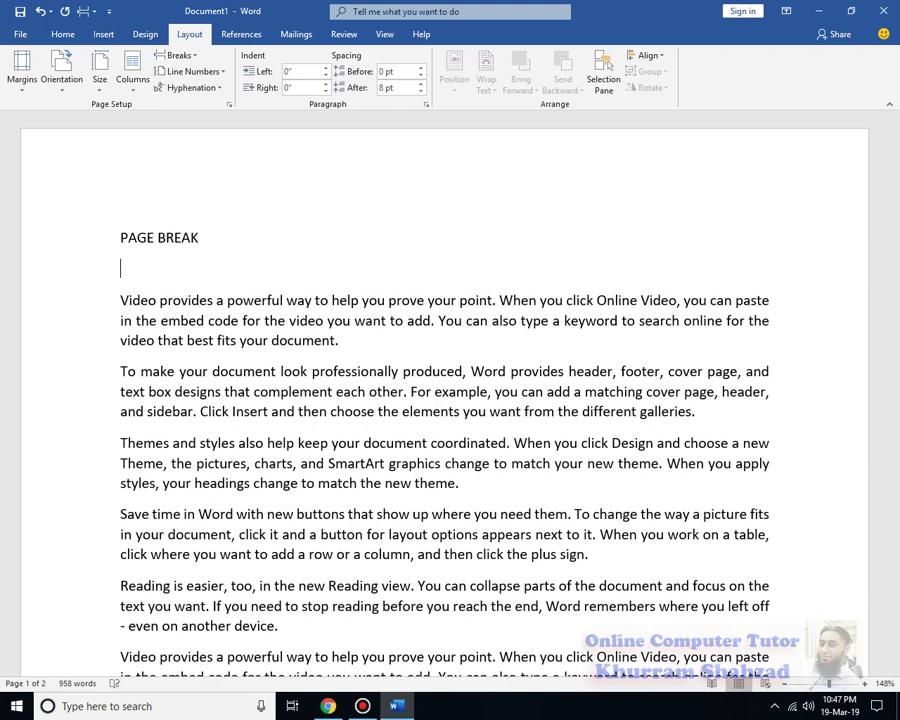
# Look up the page break types and list "PAGE" and "COLUMN" on separate lines beneath the heading
pyautogui.click(203, 72)
pyautogui.click(200, 57)
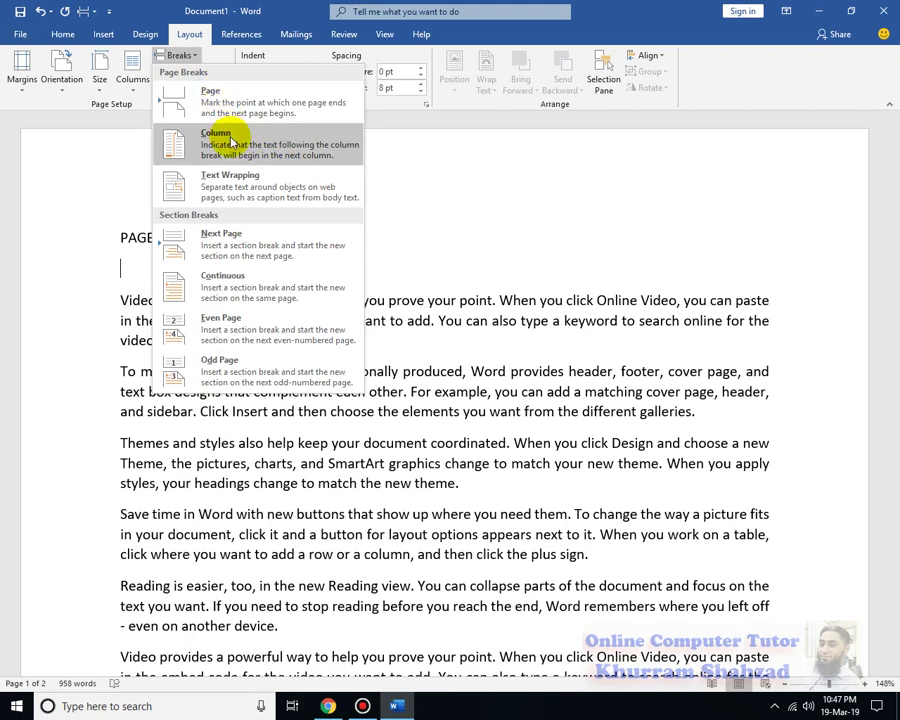
pyautogui.click(506, 226)
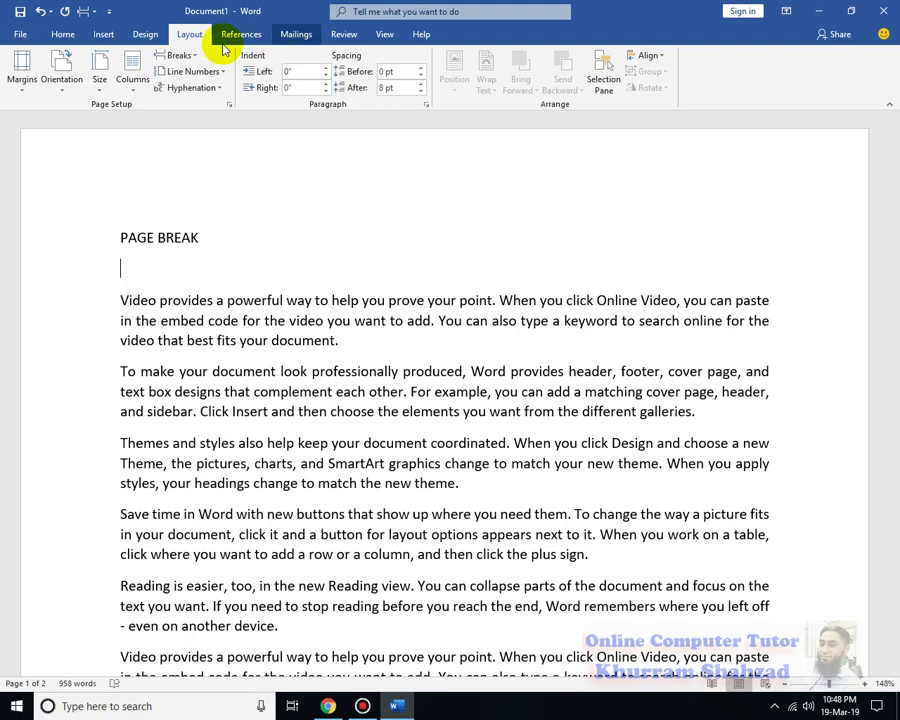
pyautogui.click(178, 55)
pyautogui.click(426, 168)
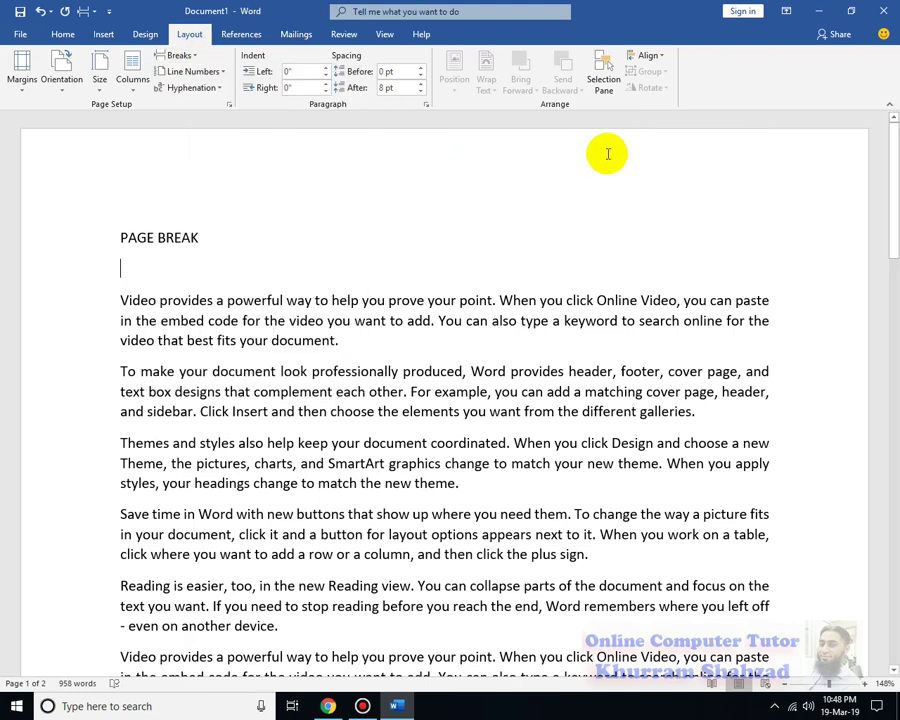
pyautogui.write('PAGE')
pyautogui.press('Return')
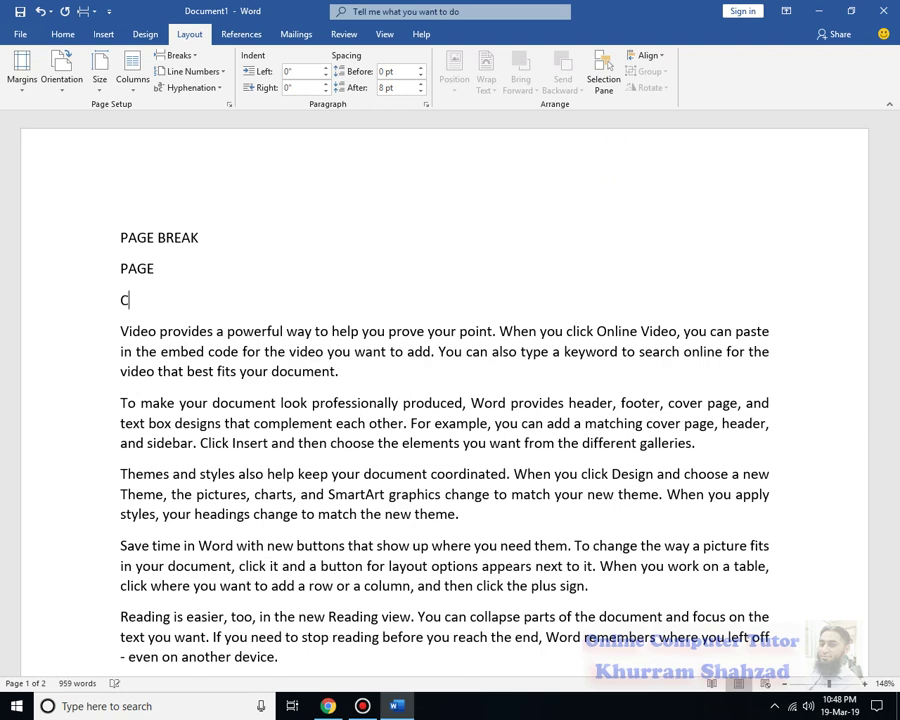
pyautogui.write('COLUMN')
pyautogui.press('Return')
pyautogui.write('\\')
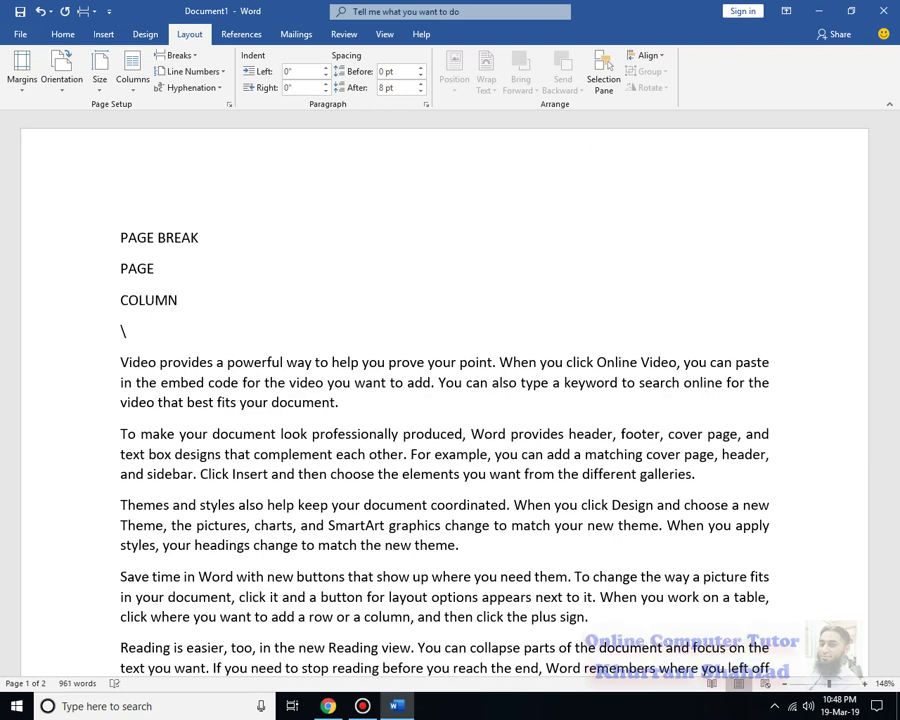
# Add "TEXT Wrapping" as the third line beneath the heading, correcting its spelling with the suggested word
pyautogui.click(178, 55)
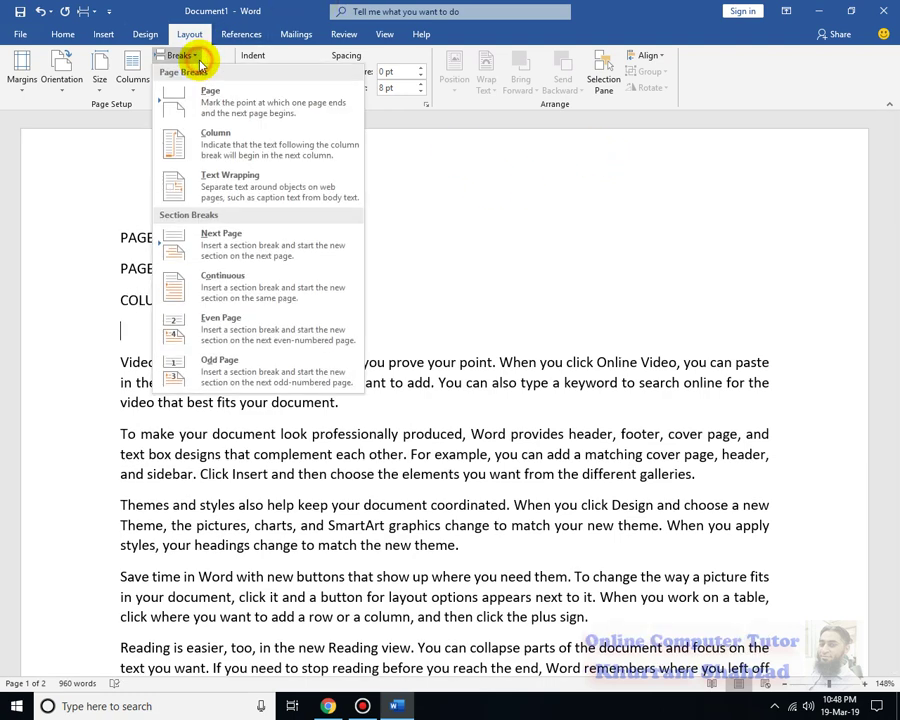
pyautogui.press('Escape')
pyautogui.write('TEXT W')
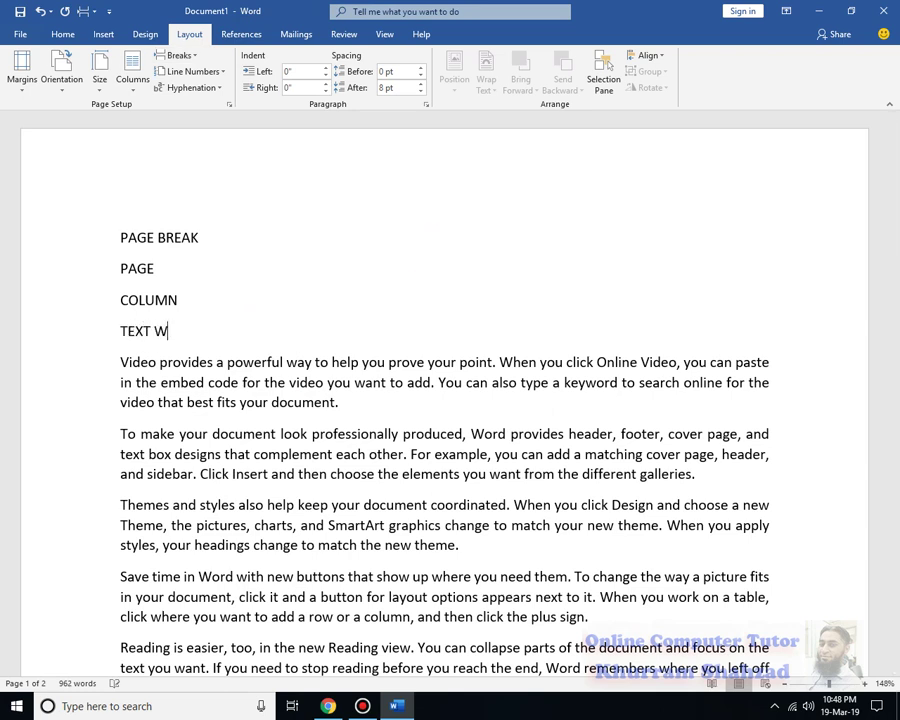
pyautogui.write('raping')
pyautogui.rightClick(193, 331)
pyautogui.click(180, 352)
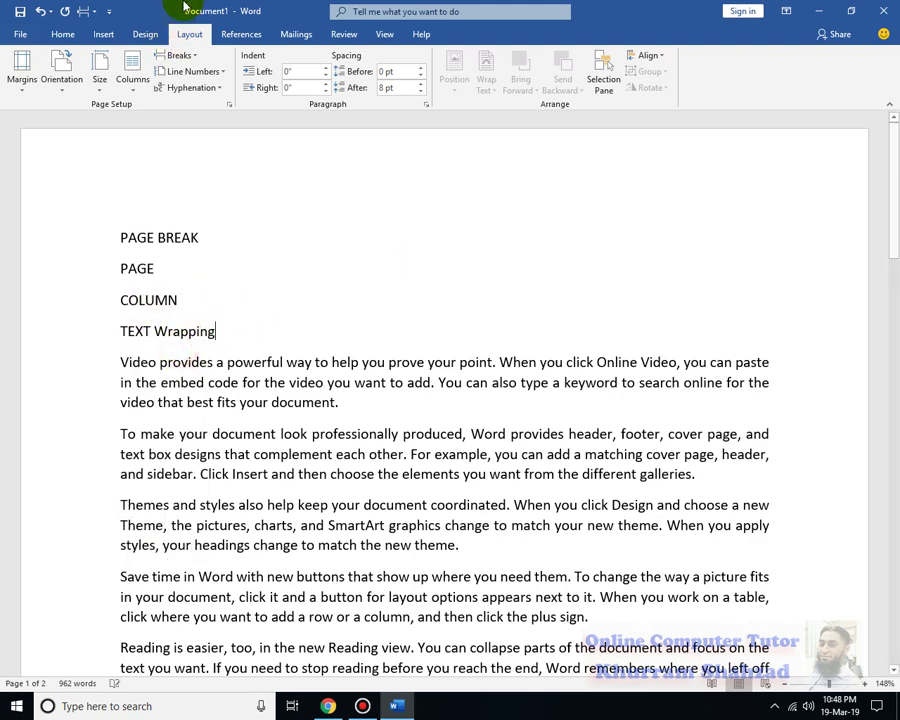
pyautogui.click(222, 73)
pyautogui.click(185, 57)
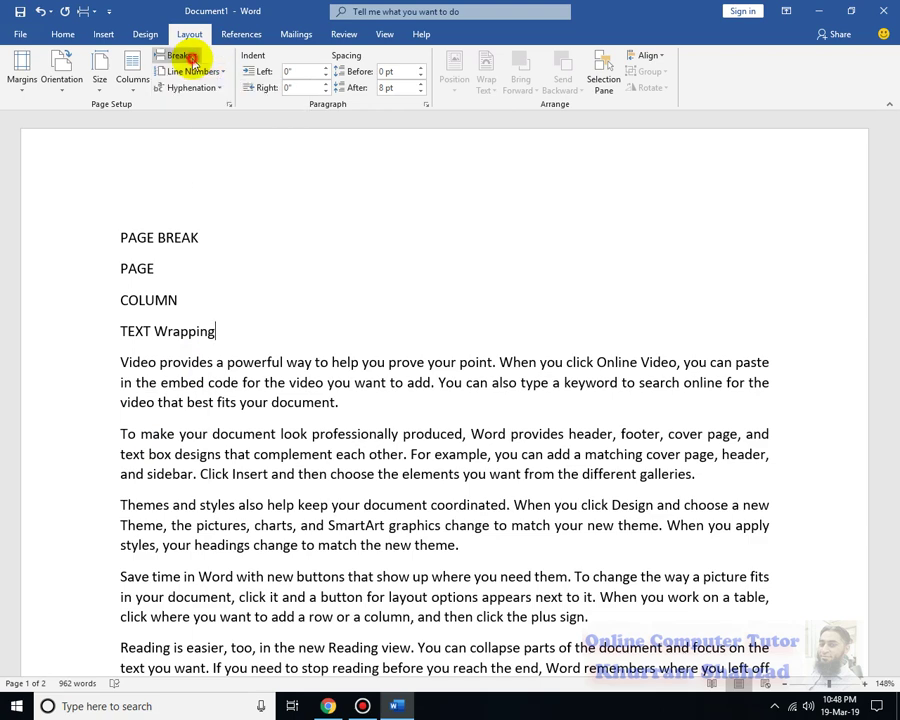
pyautogui.click(190, 58)
pyautogui.click(190, 57)
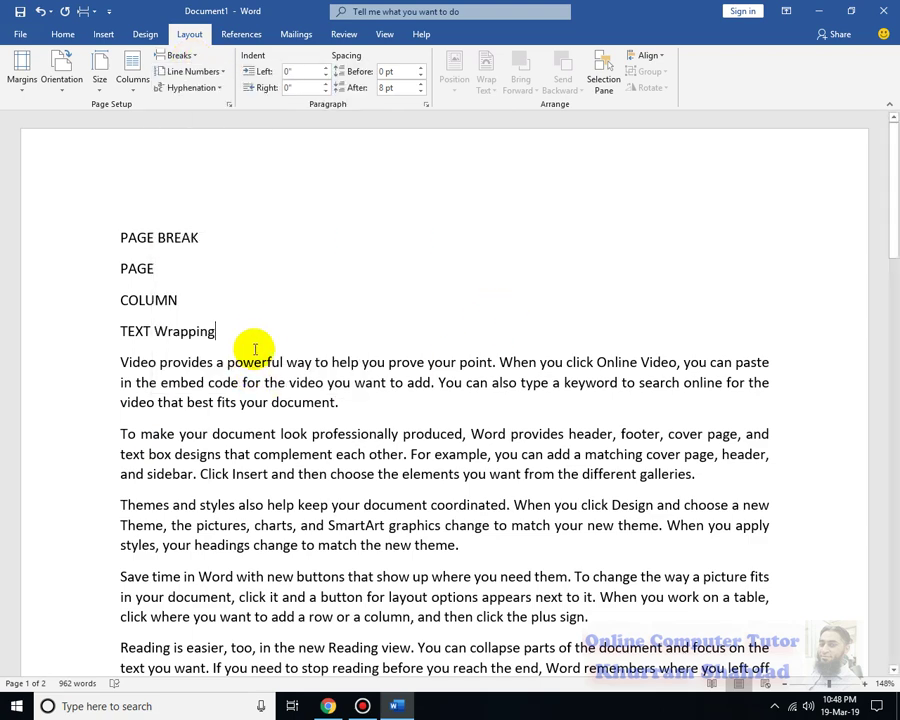
# Centre the four new lines and make the "PAGE BREAK" line a large, bold title
pyautogui.moveTo(237, 326); pyautogui.dragTo(102, 227)
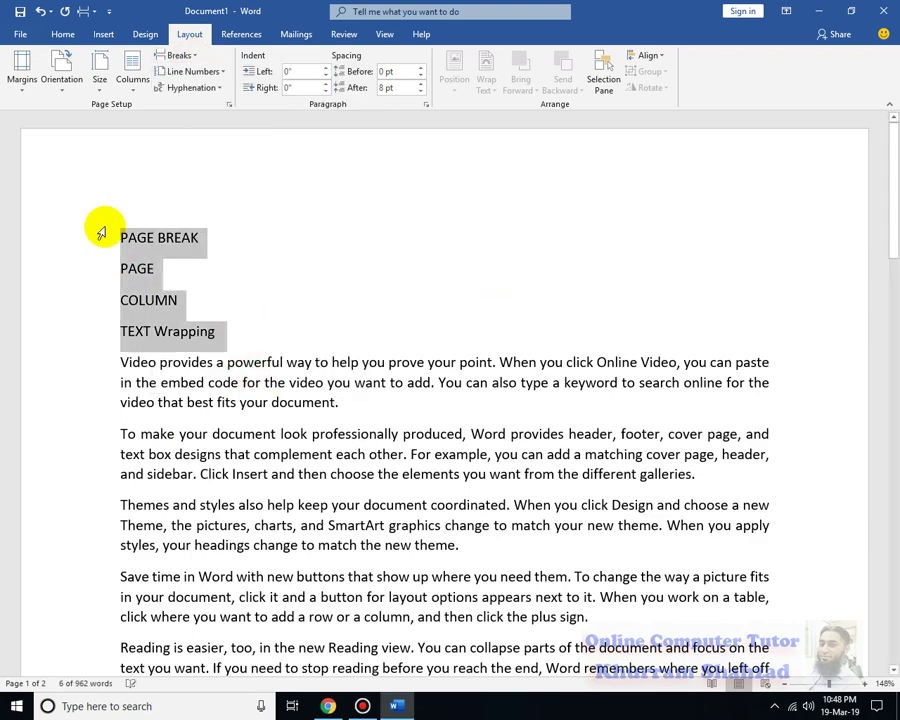
pyautogui.hotkey('ctrl', 'e')
pyautogui.moveTo(494, 237); pyautogui.dragTo(358, 242)
pyautogui.hotkey('ctrl', 'shift', '.')
pyautogui.hotkey('ctrl', 'shift', '.')
pyautogui.hotkey('ctrl', 'shift', '.')
pyautogui.hotkey('ctrl', 'shift', '.')
pyautogui.hotkey('ctrl', 'shift', '.')
pyautogui.hotkey('ctrl', 'shift', '.')
pyautogui.hotkey('ctrl', 'shift', '.')
pyautogui.hotkey('ctrl', 'shift', '.')
pyautogui.hotkey('ctrl', 'shift', '.')
pyautogui.hotkey('ctrl', 'shift', '.')
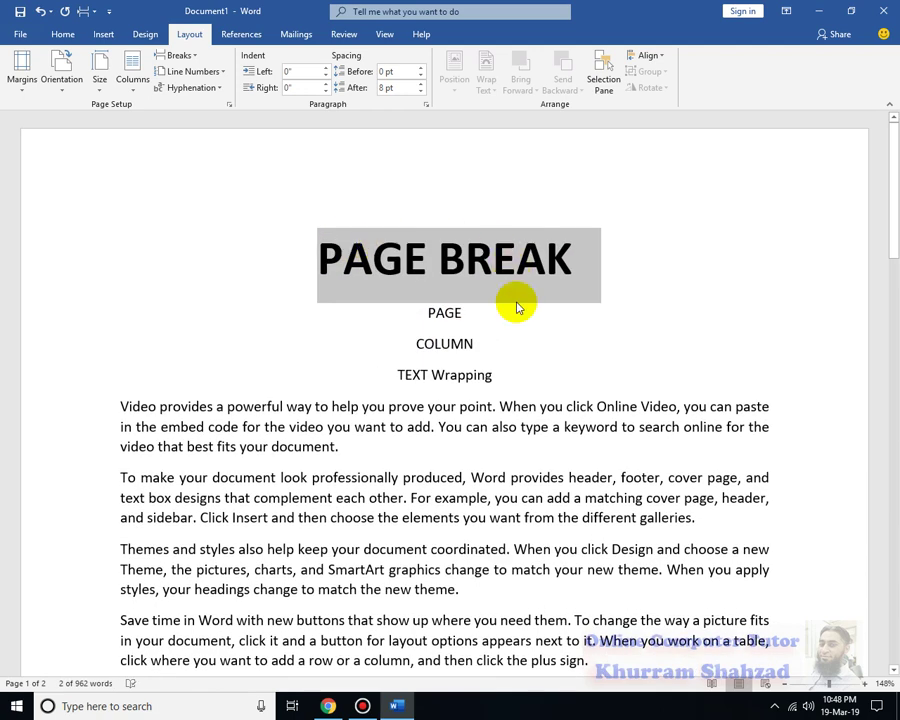
# Format the PAGE, COLUMN and TEXT Wrapping lines as a left-aligned bulleted list, indented to sit beneath the title
pyautogui.moveTo(502, 374); pyautogui.dragTo(412, 317)
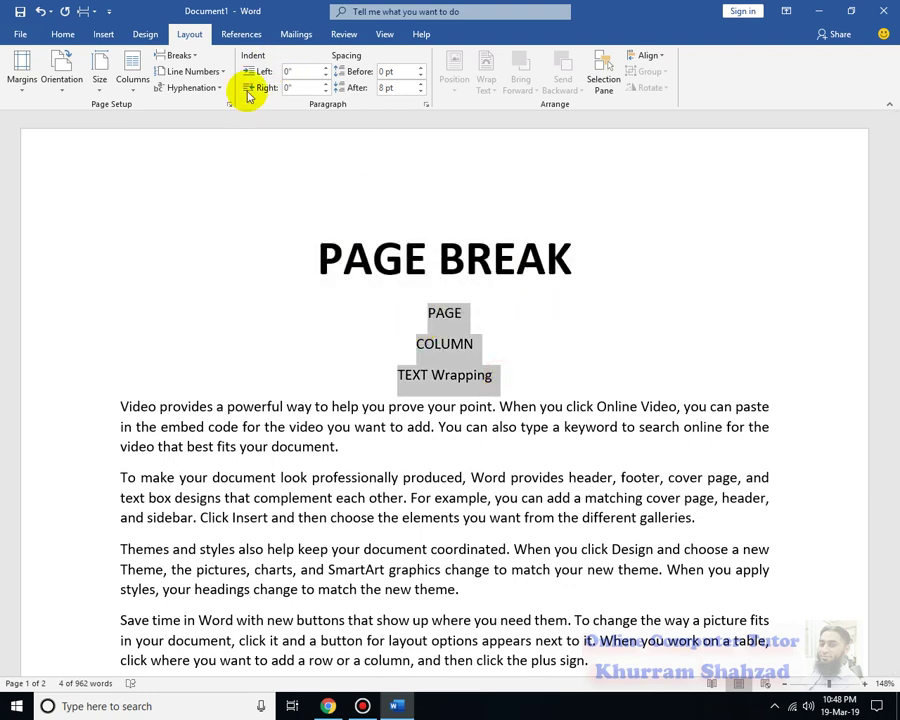
pyautogui.click(64, 33)
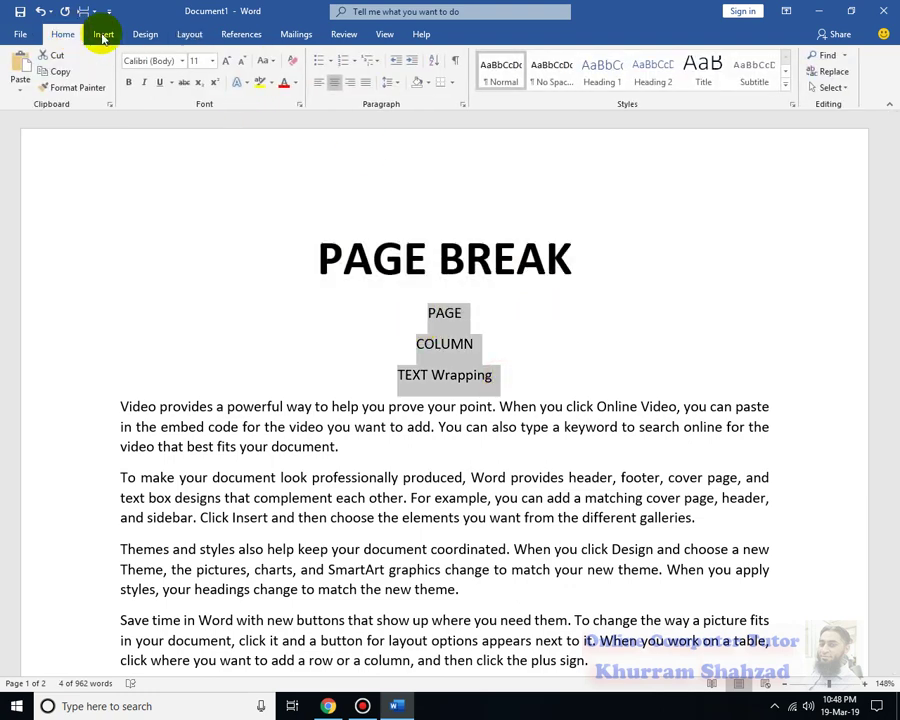
pyautogui.click(319, 63)
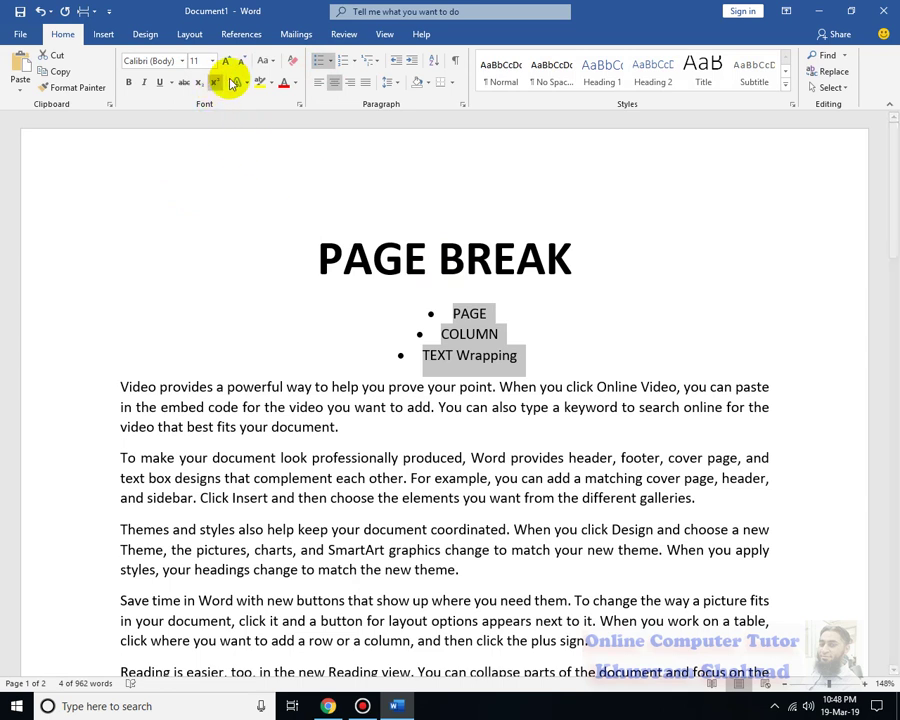
pyautogui.click(367, 84)
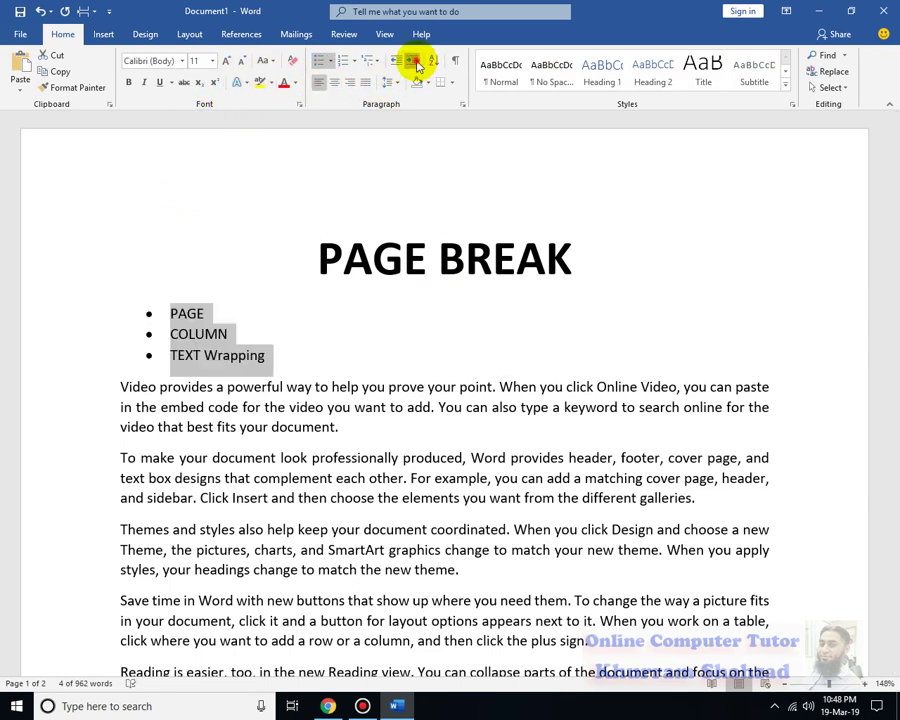
pyautogui.click(414, 62)
pyautogui.click(414, 62)
pyautogui.click(414, 62)
pyautogui.click(414, 62)
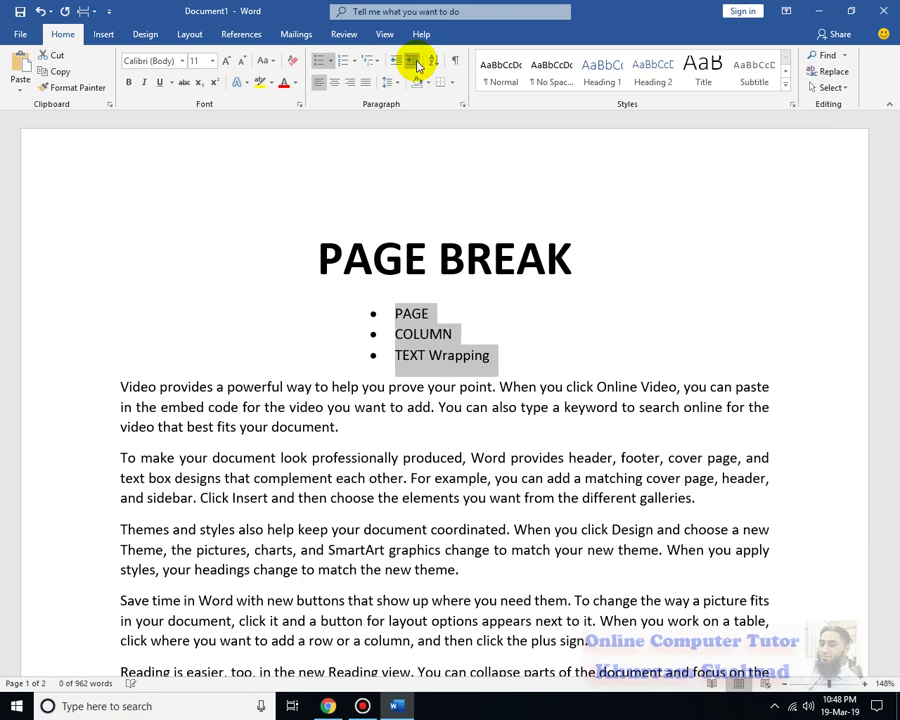
# Increase the font size of the three bulleted items to 20
pyautogui.click(229, 64)
pyautogui.click(229, 64)
pyautogui.click(229, 64)
pyautogui.click(229, 64)
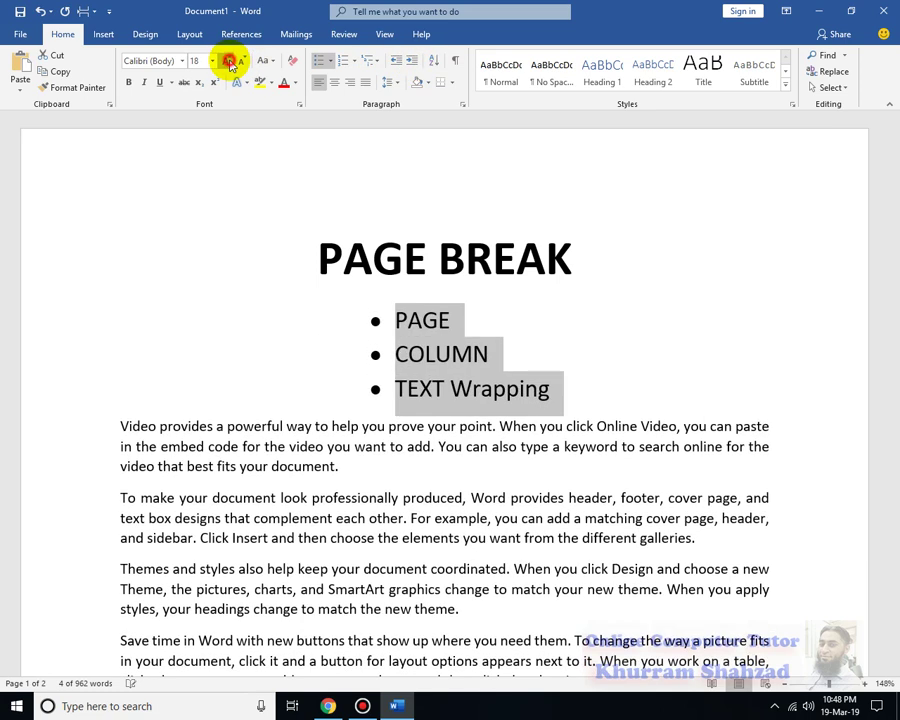
pyautogui.click(229, 64)
# Insert an empty line between the bulleted list and the first body paragraph
pyautogui.click(610, 405)
pyautogui.press('Down')
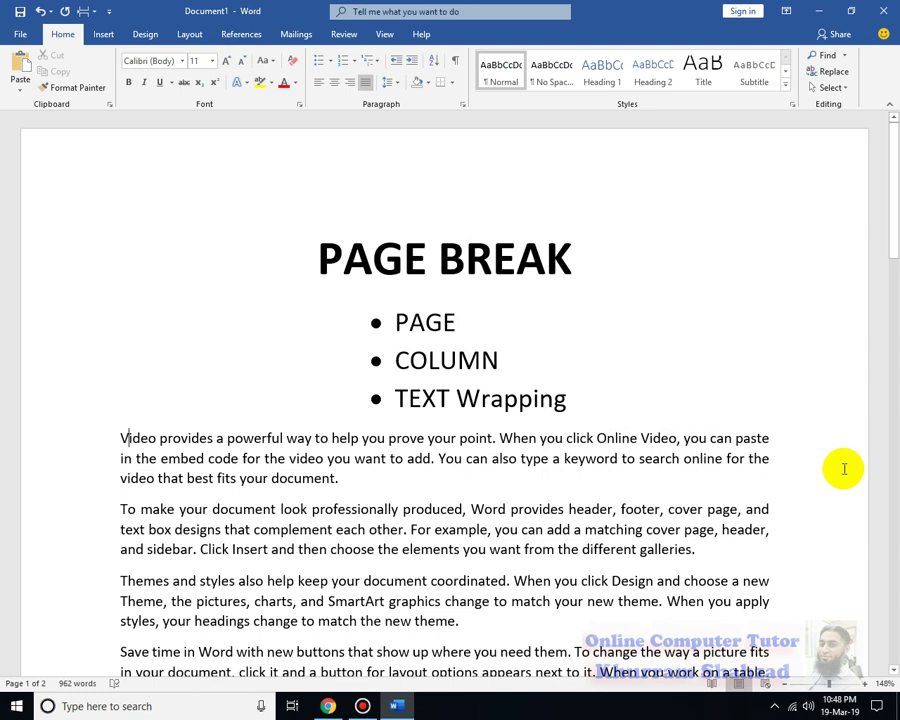
pyautogui.press('Return')
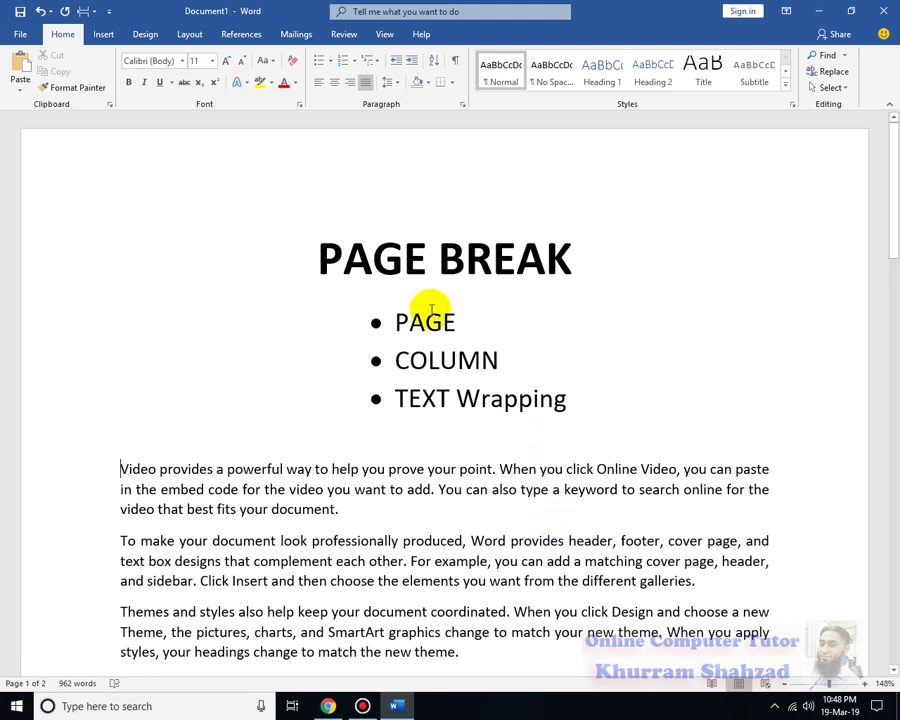
# Highlight the PAGE bullet in yellow
pyautogui.moveTo(445, 322); pyautogui.dragTo(388, 322)
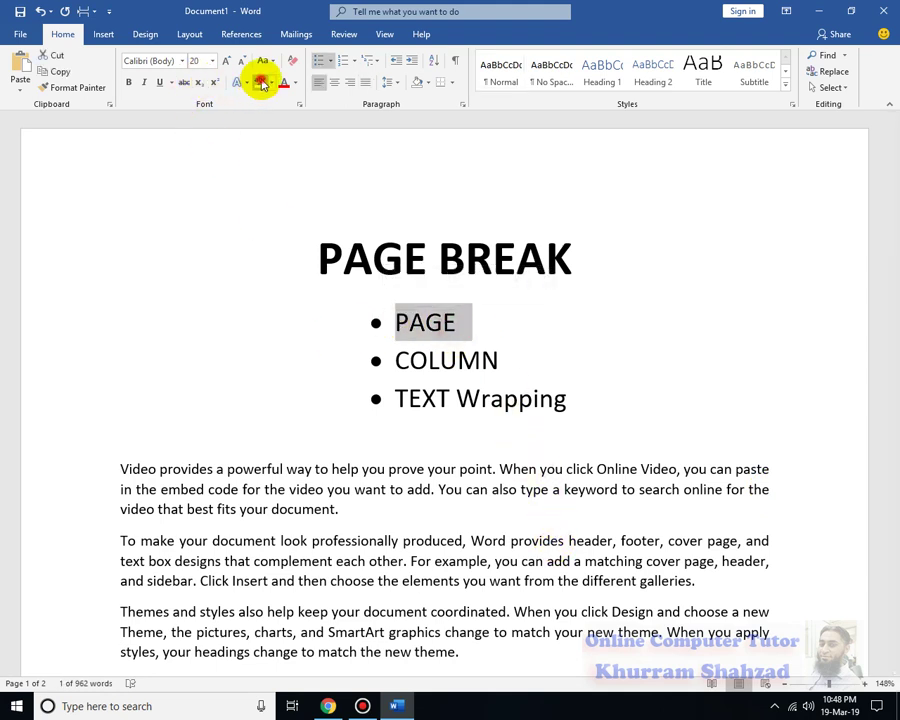
pyautogui.click(260, 82)
pyautogui.click(402, 343)
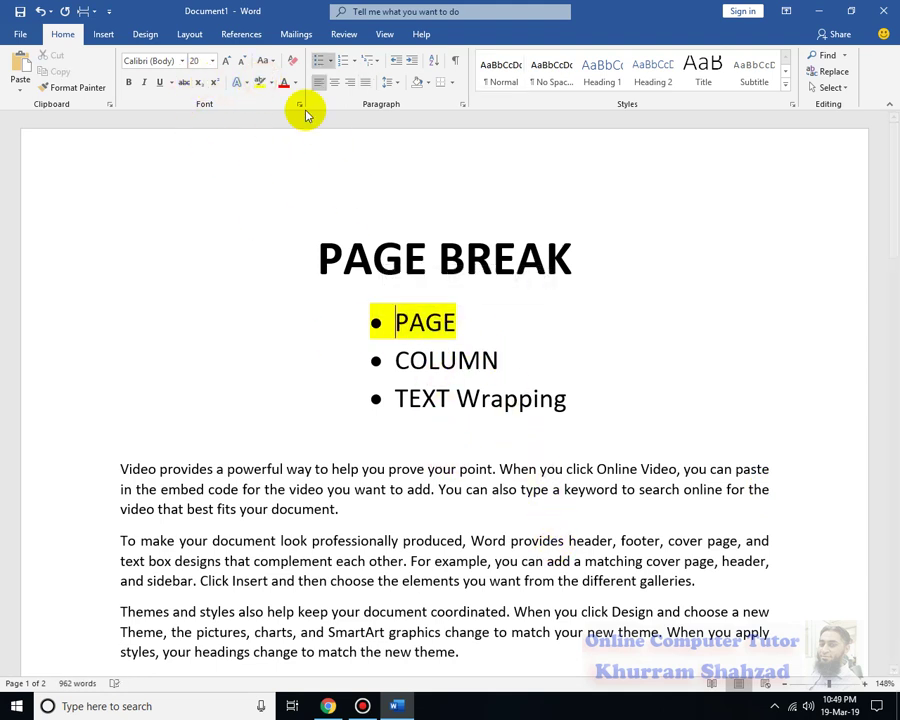
# Examine how the body text flows across the pages and which page and section break types are available
pyautogui.scroll(-5, 290, 440)
pyautogui.scroll(-8, 283, 488)
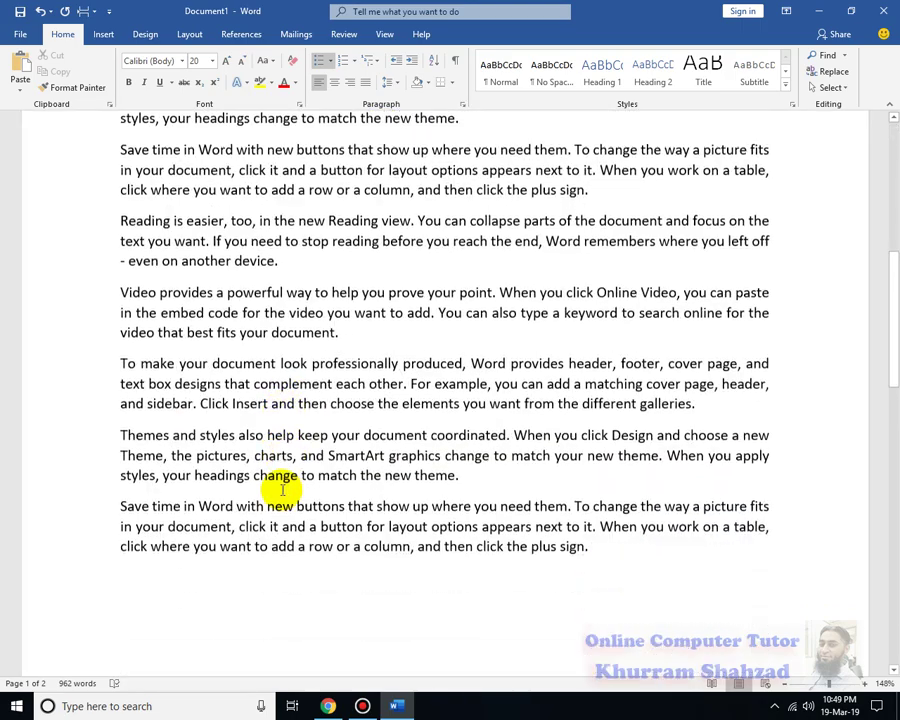
pyautogui.scroll(4, 283, 488)
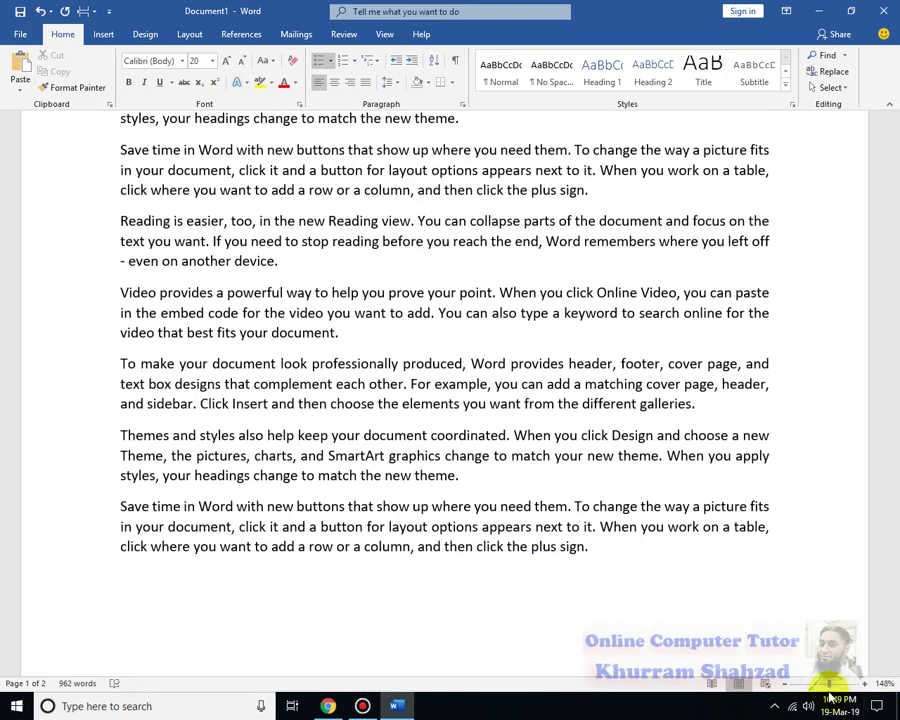
pyautogui.moveTo(818, 688)
pyautogui.mouseDown()
pyautogui.moveTo(800, 690)
pyautogui.moveTo(794, 680)
pyautogui.moveTo(815, 688)
pyautogui.mouseUp()
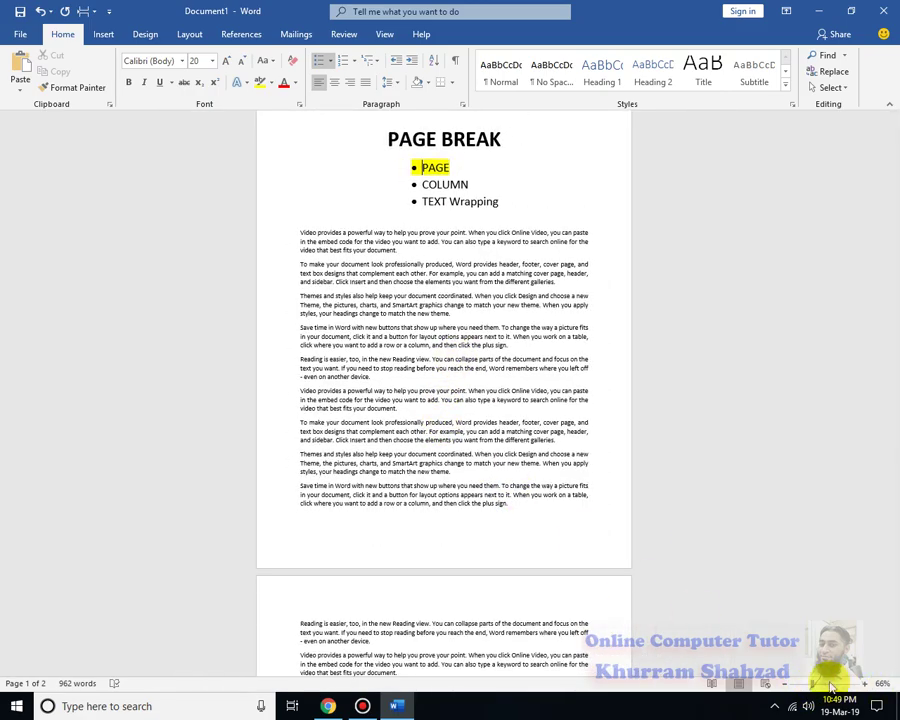
pyautogui.scroll(8, 802, 625)
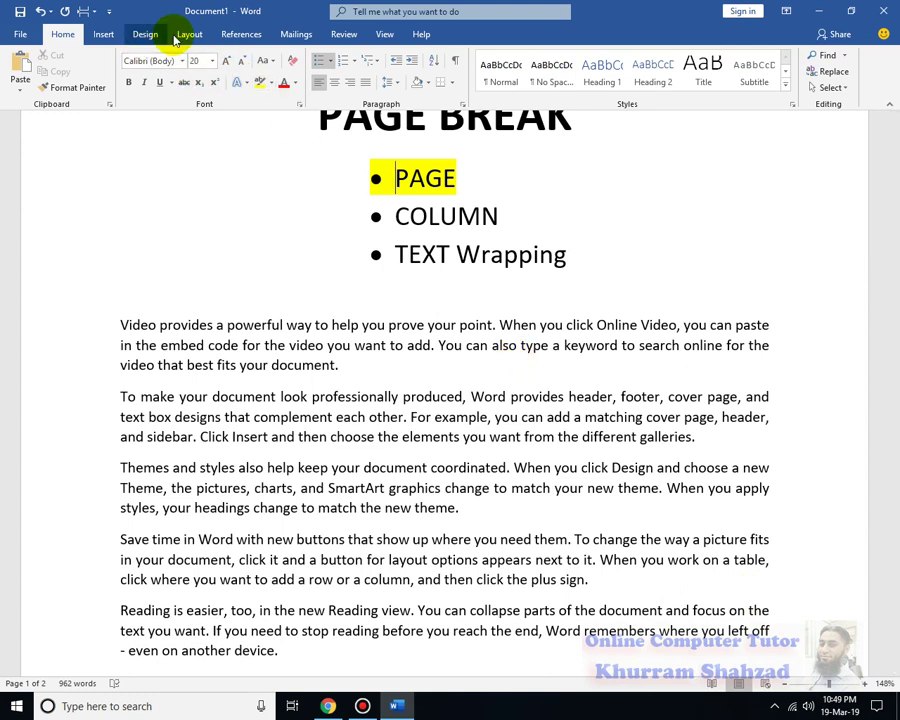
pyautogui.click(176, 37)
pyautogui.click(190, 57)
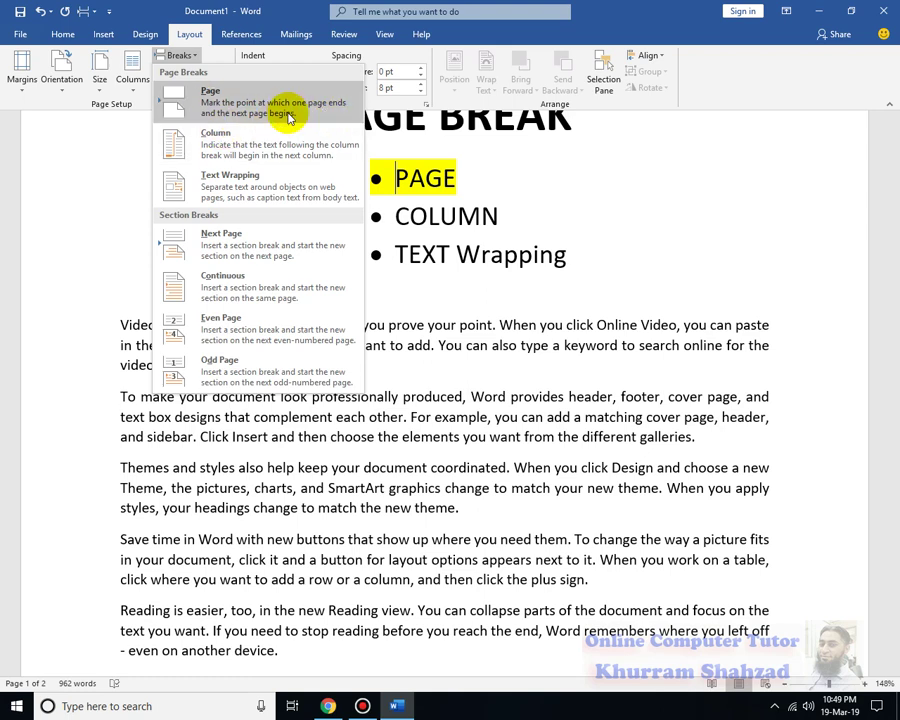
pyautogui.click(396, 396)
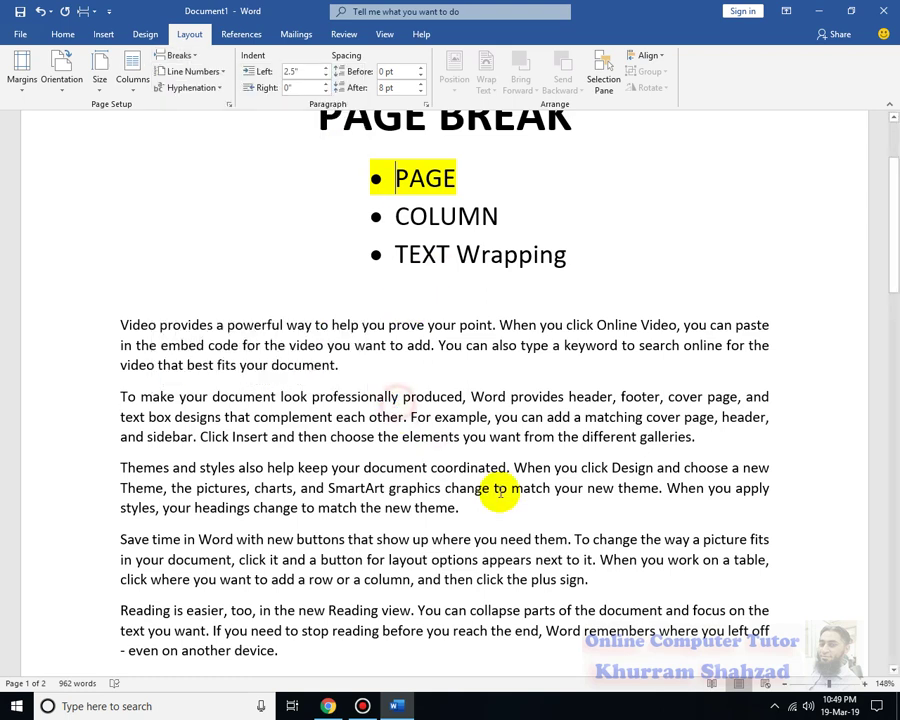
# Insert a page break after the third body paragraph, the first one ending in "match the new theme."
pyautogui.click(473, 512)
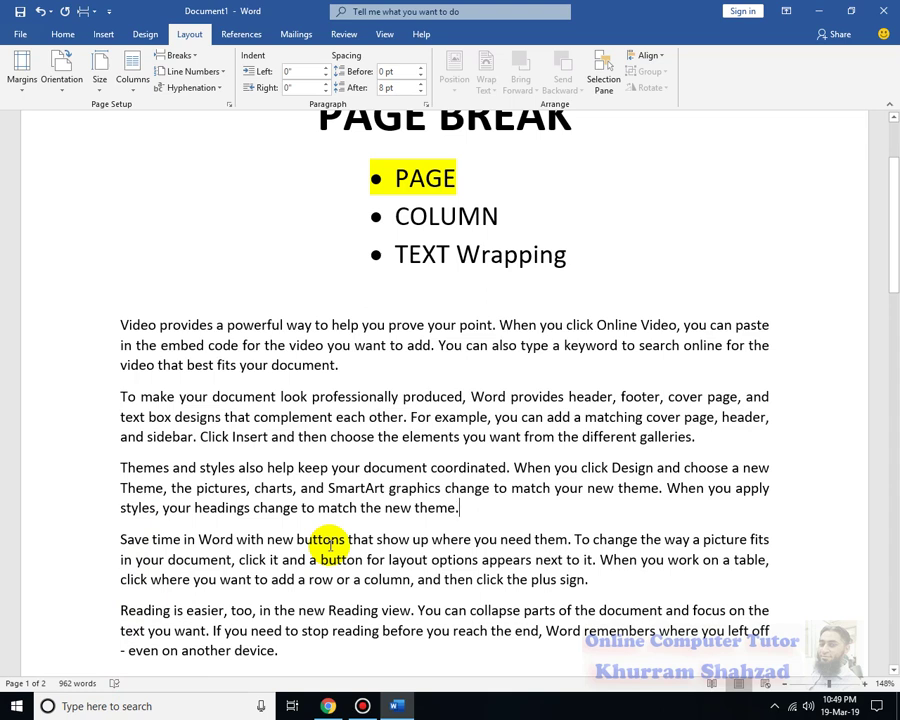
pyautogui.click(190, 57)
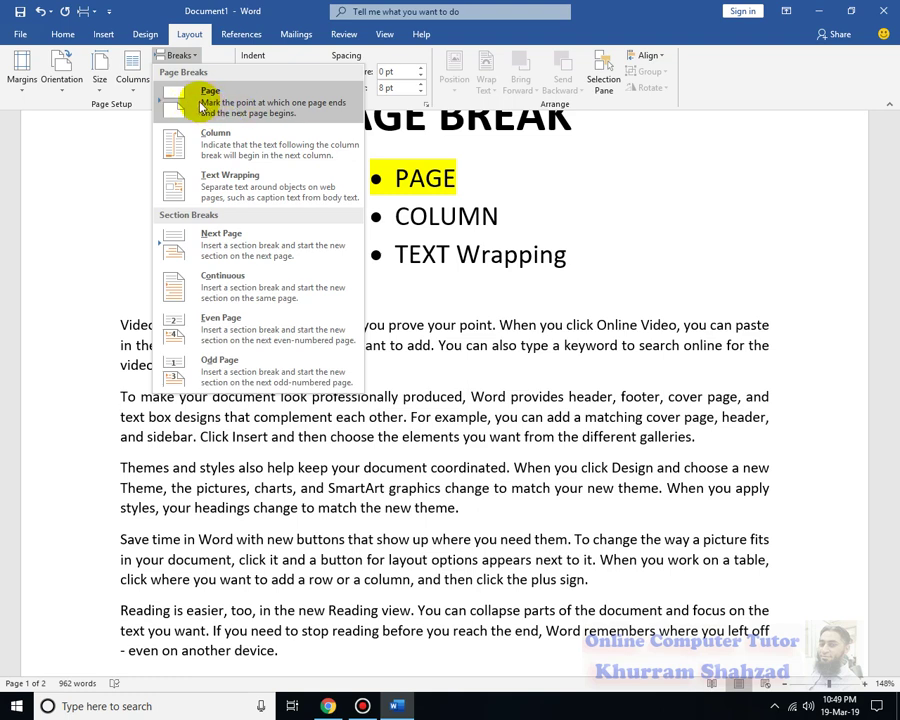
pyautogui.click(100, 10)
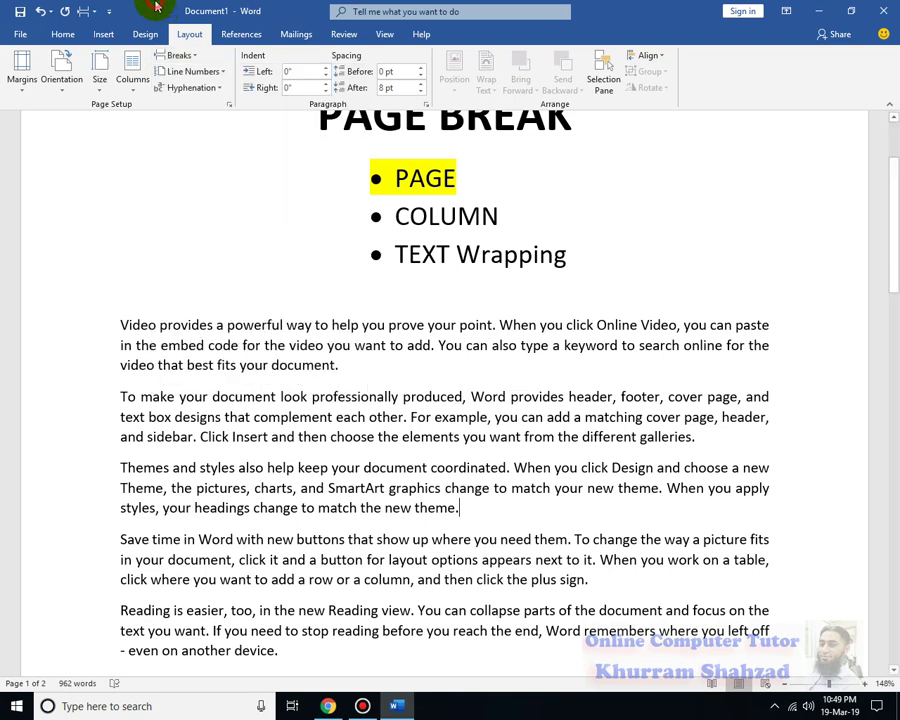
pyautogui.click(105, 35)
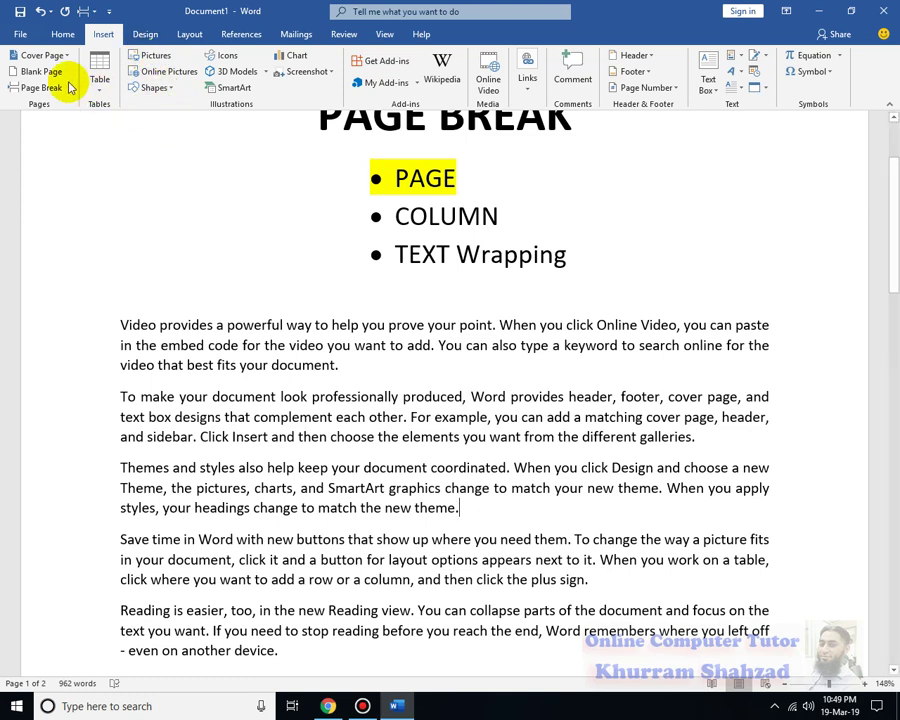
pyautogui.click(190, 36)
pyautogui.click(194, 56)
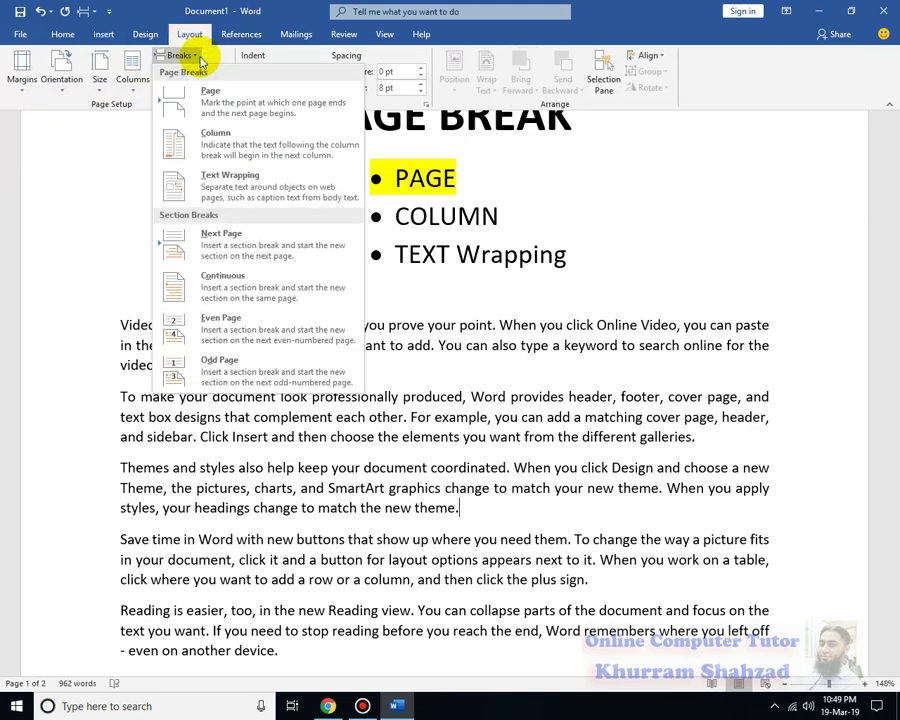
pyautogui.click(219, 110)
pyautogui.scroll(5, 483, 525)
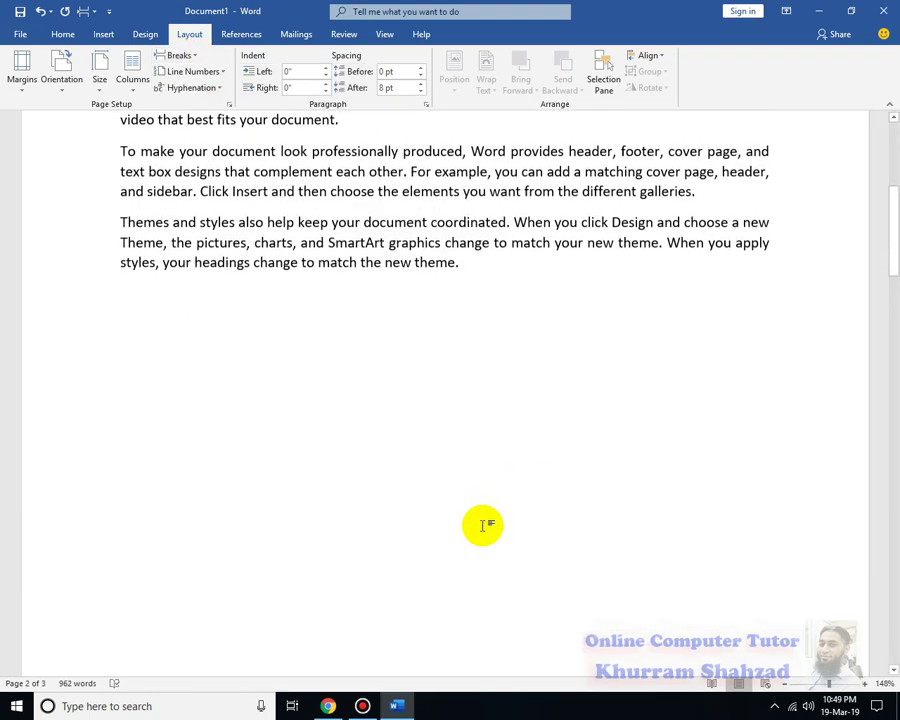
pyautogui.scroll(3, 454, 295)
pyautogui.click(464, 580)
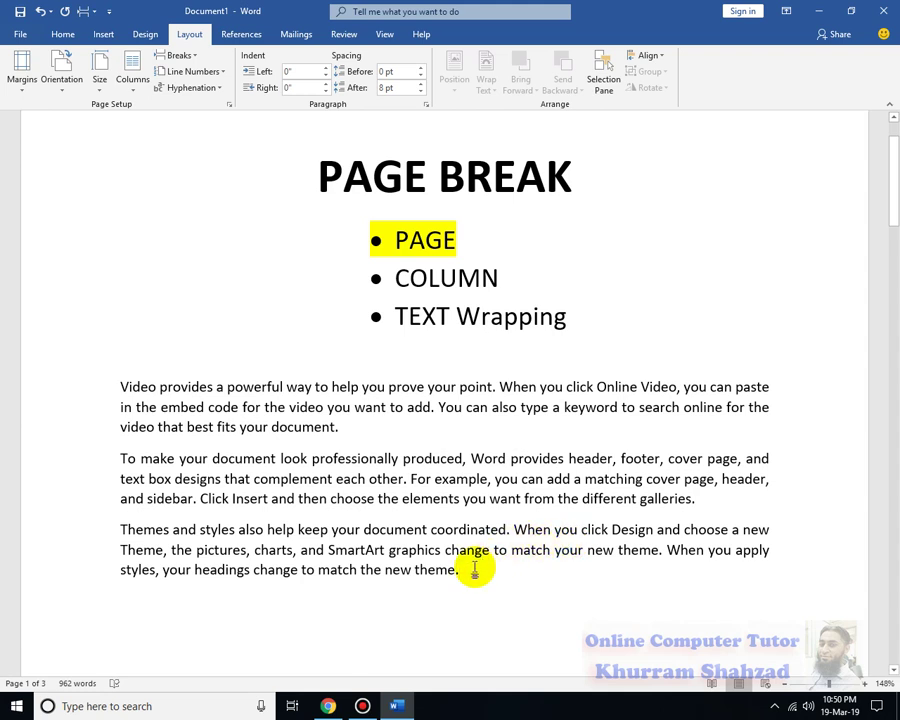
# Insert another page break on the second page, after the paragraph starting with "Themes and styles"
pyautogui.scroll(-10, 475, 570)
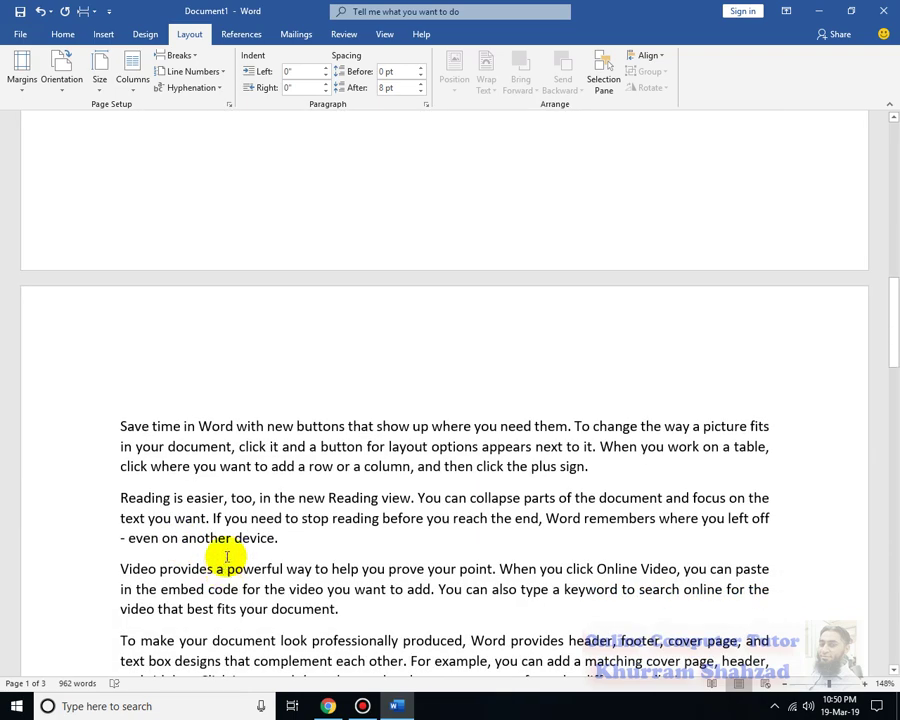
pyautogui.scroll(-5, 227, 557)
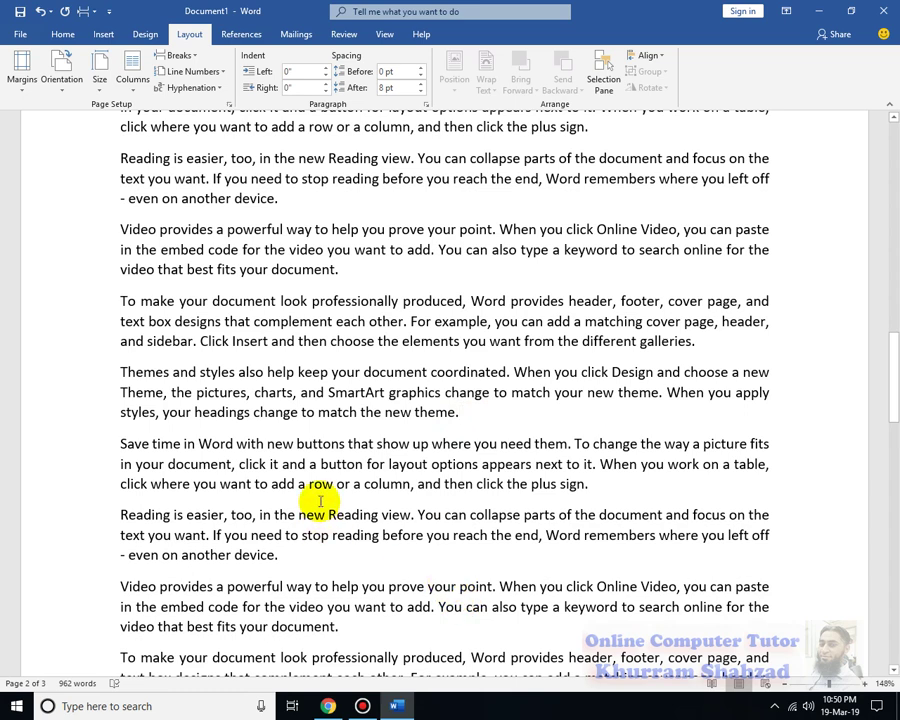
pyautogui.click(179, 56)
pyautogui.click(208, 92)
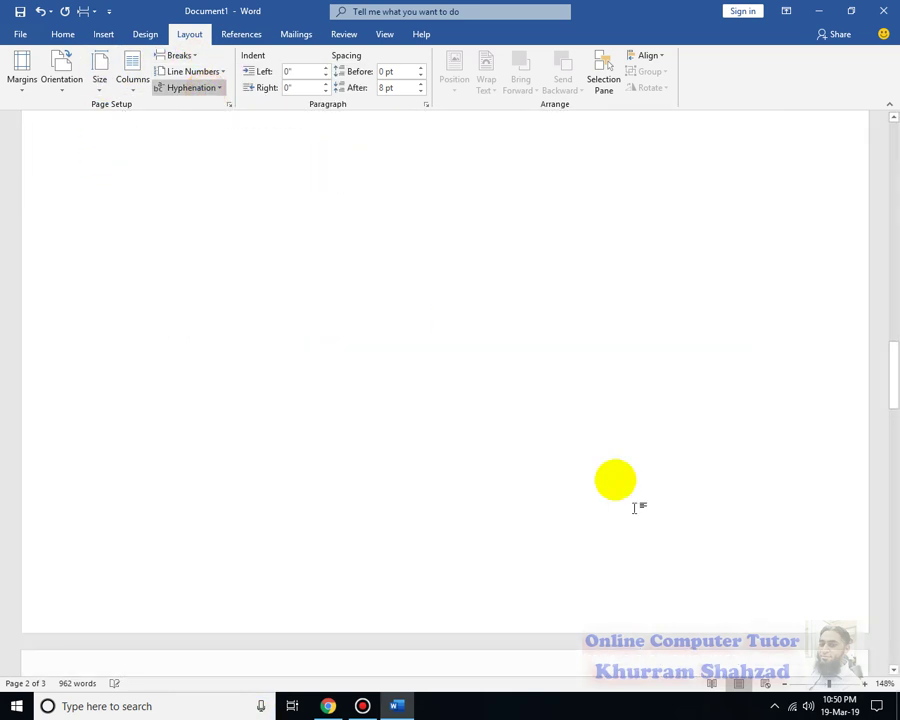
pyautogui.scroll(-3, 660, 520)
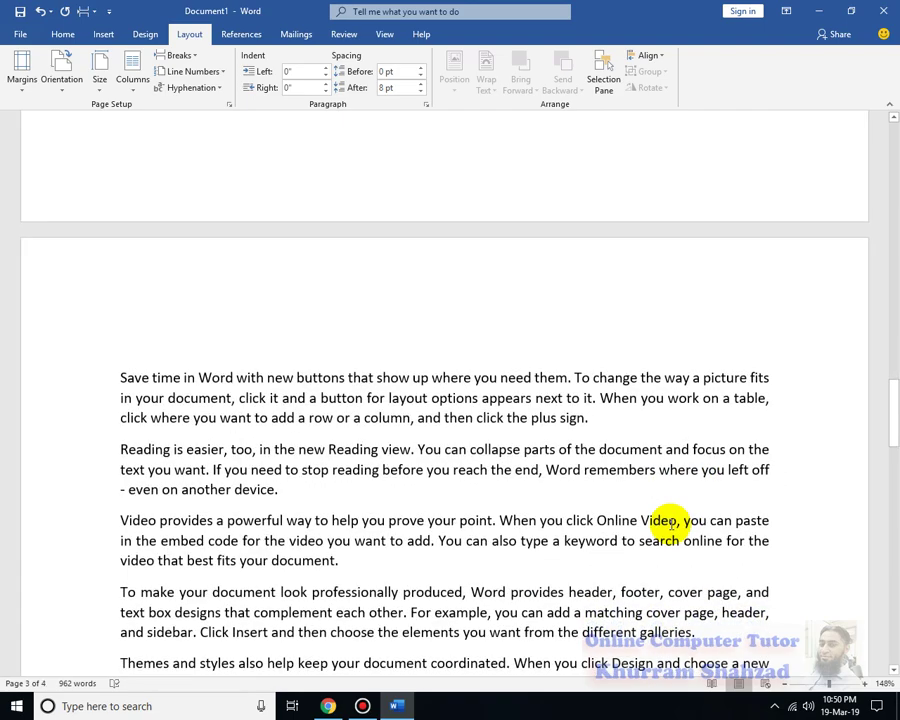
pyautogui.scroll(-3, 670, 522)
# Undo the page breaks inserted after the "Themes and styles" paragraphs on the first and second pages
pyautogui.scroll(15, 673, 523)
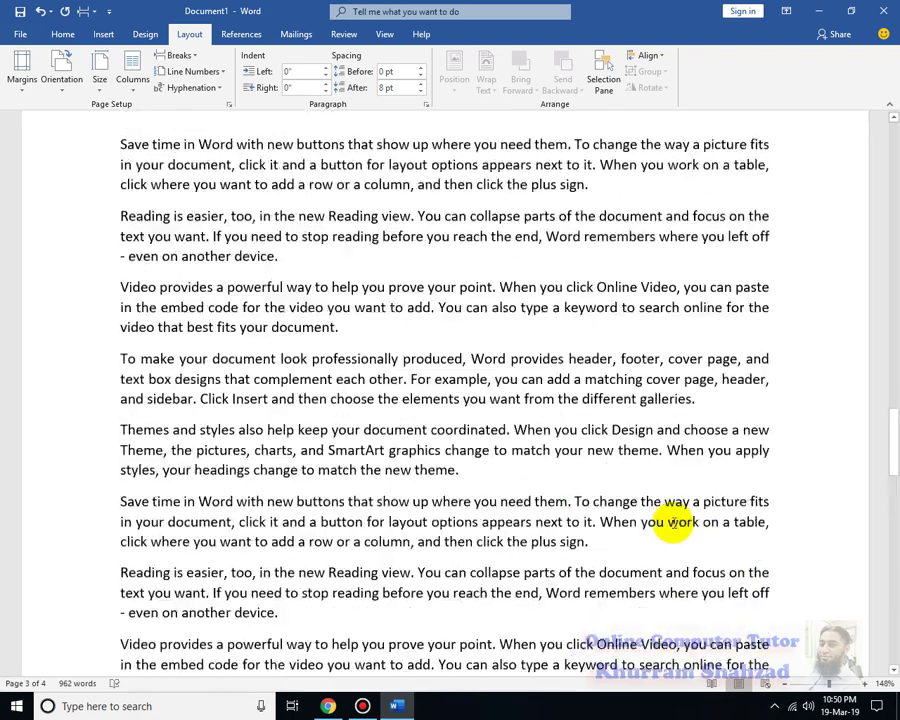
pyautogui.scroll(20, 673, 523)
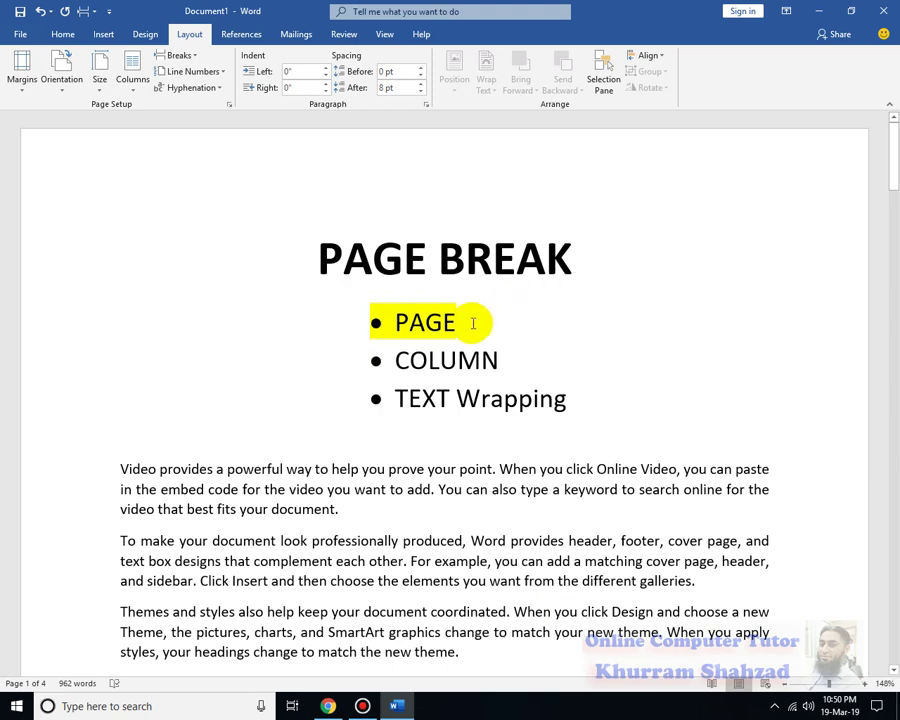
pyautogui.scroll(-5, 470, 568)
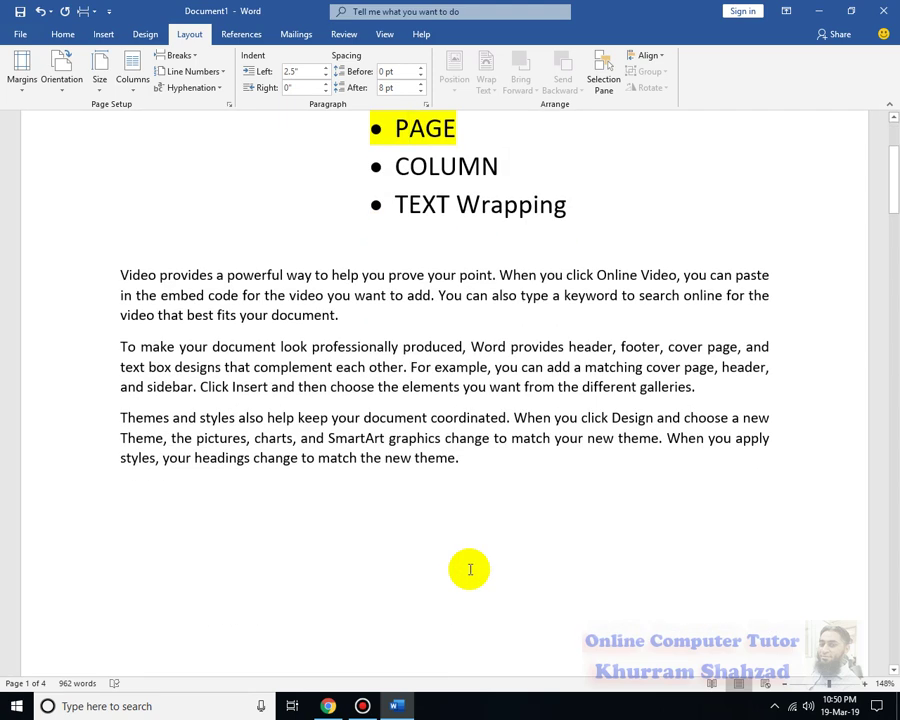
pyautogui.scroll(-4, 470, 569)
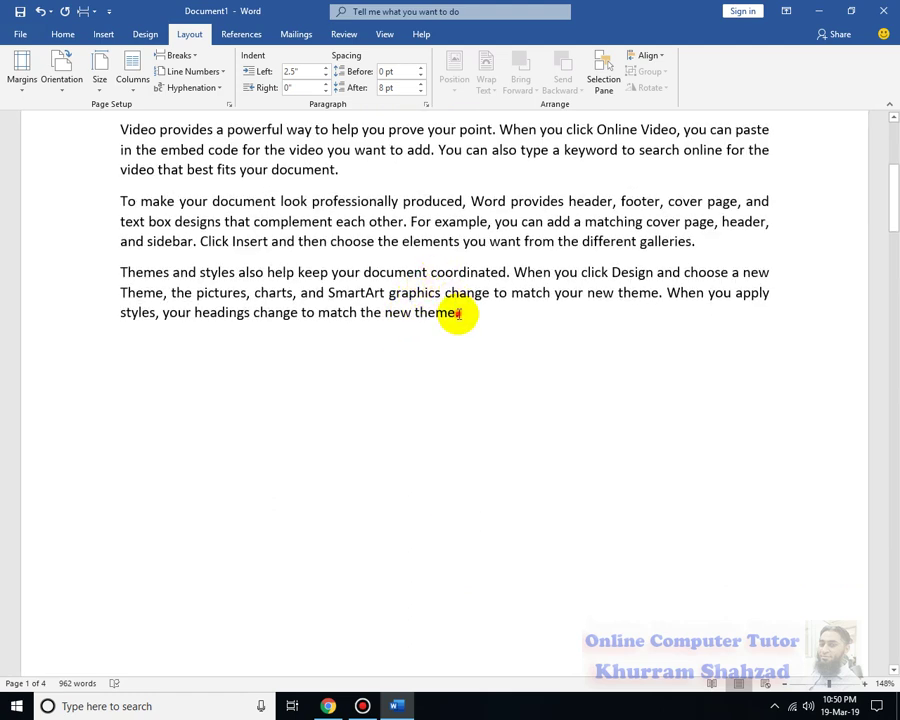
pyautogui.click(470, 318)
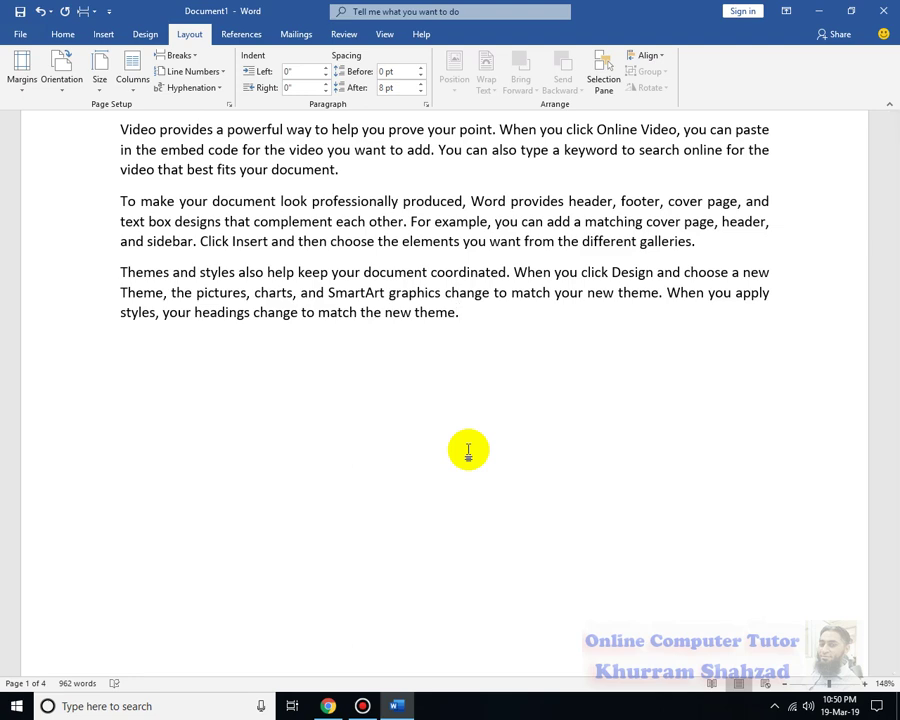
pyautogui.scroll(5, 468, 451)
pyautogui.scroll(-3, 468, 451)
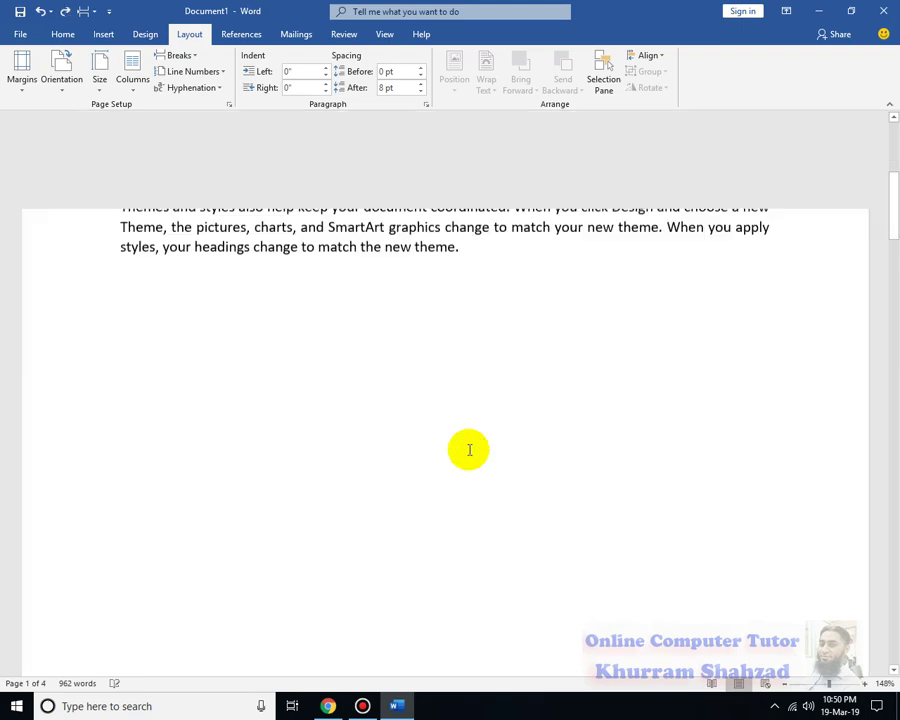
pyautogui.press('Delete')
pyautogui.scroll(-2, 468, 451)
pyautogui.scroll(3, 469, 450)
pyautogui.scroll(3, 469, 450)
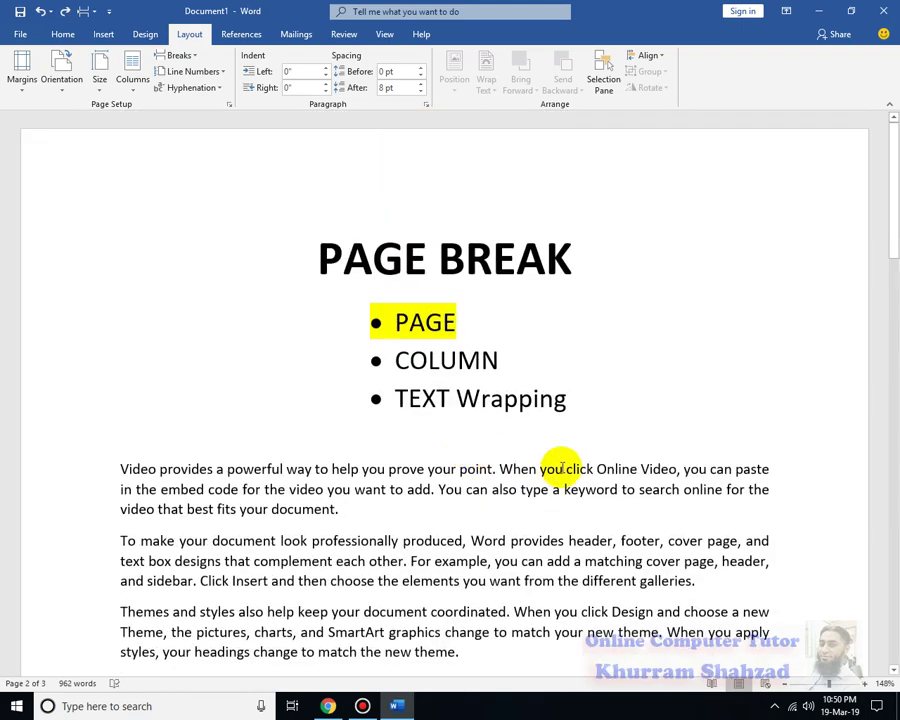
pyautogui.scroll(-5, 540, 544)
# Highlight the COLUMN bullet in the list beneath the title in yellow
pyautogui.scroll(6, 305, 330)
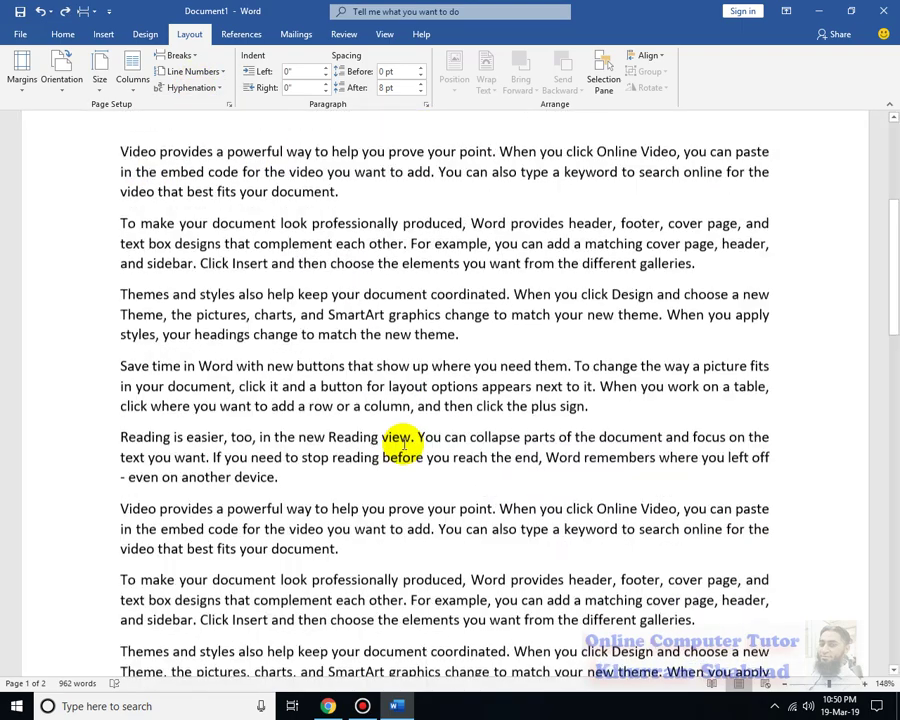
pyautogui.click(520, 268)
pyautogui.doubleClick(400, 265)
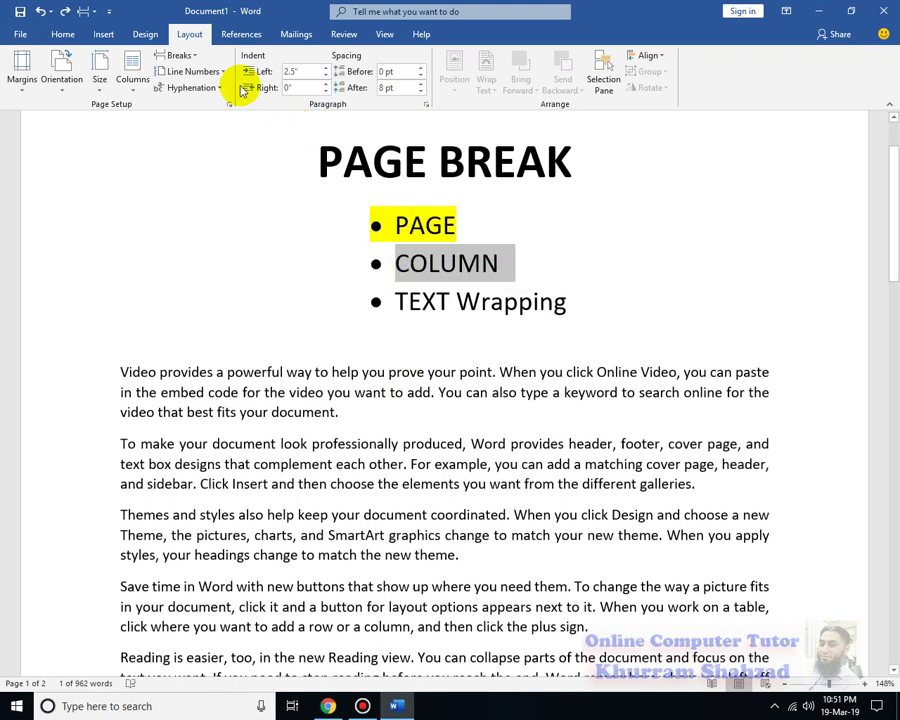
pyautogui.click(63, 34)
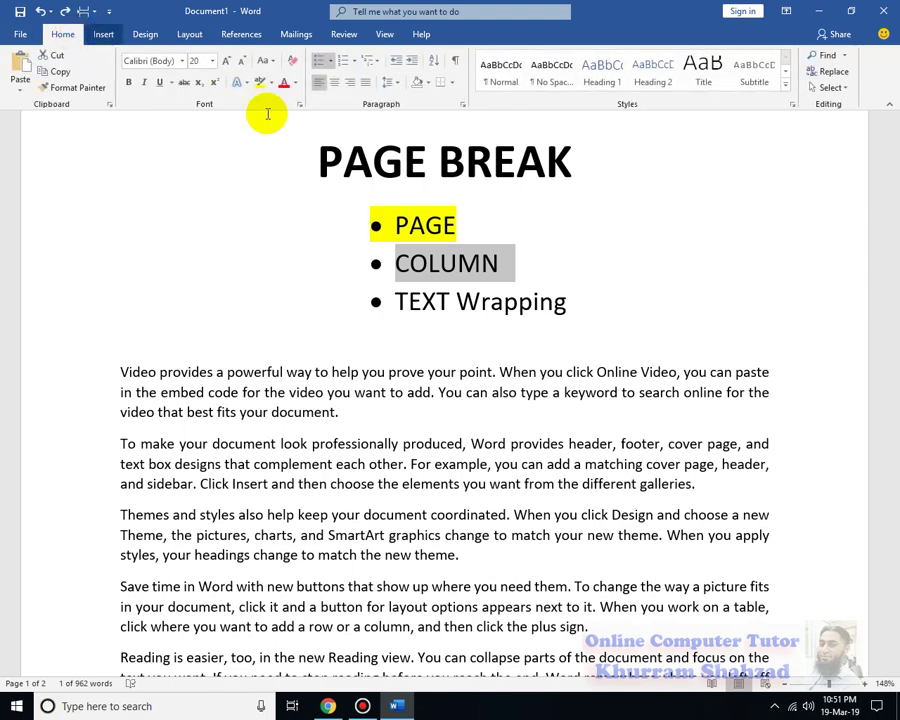
pyautogui.click(257, 84)
# Lay out the body text from the second paragraph through the second "Themes and styles" paragraph in two columns
pyautogui.scroll(-5, 487, 463)
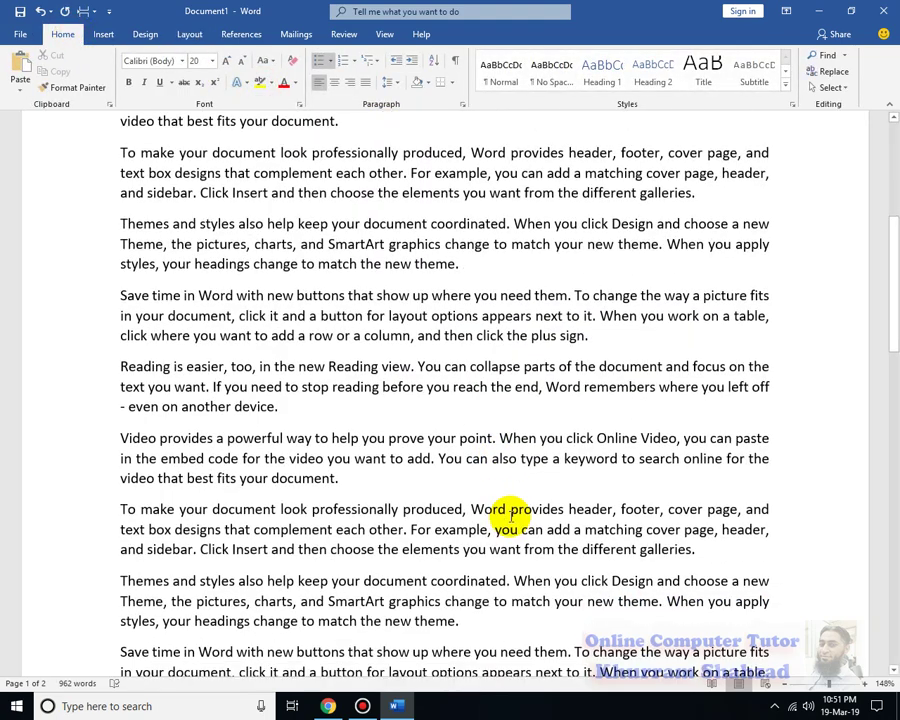
pyautogui.scroll(4, 562, 348)
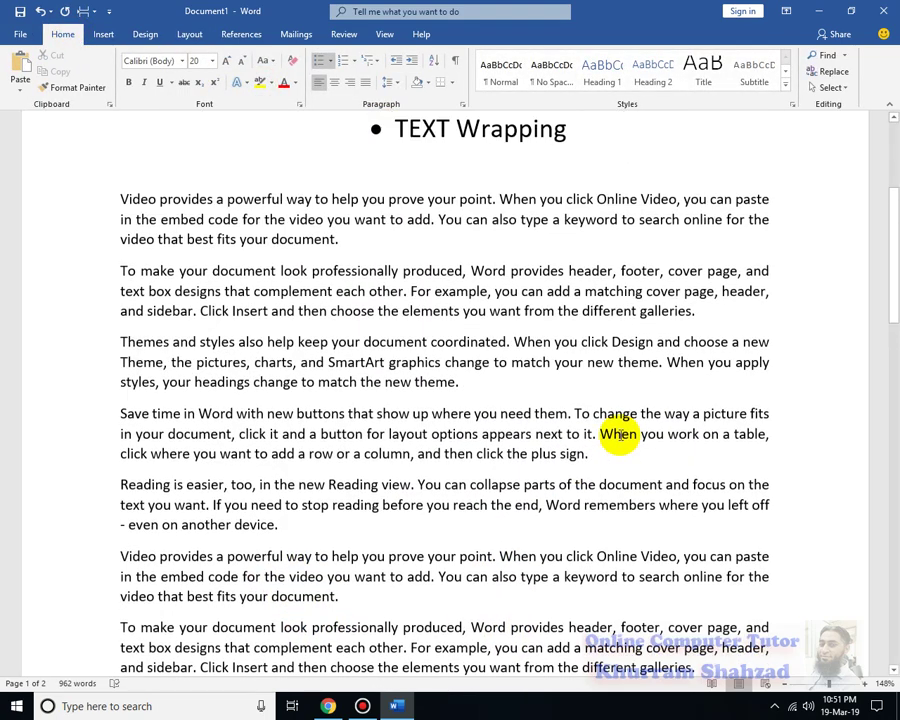
pyautogui.scroll(-3, 542, 458)
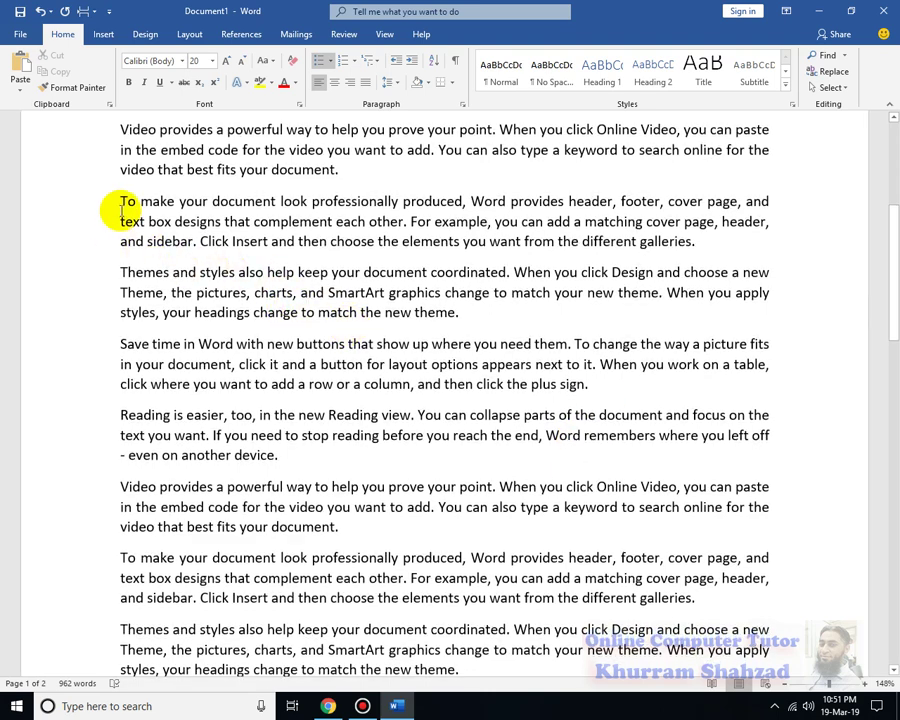
pyautogui.moveTo(121, 204); pyautogui.dragTo(457, 647)
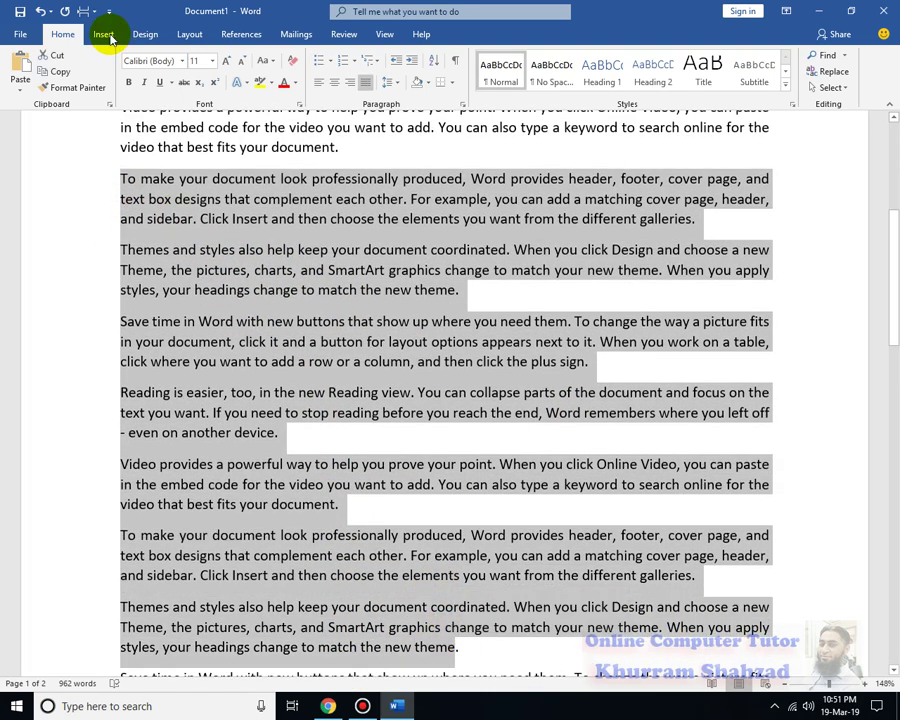
pyautogui.click(185, 36)
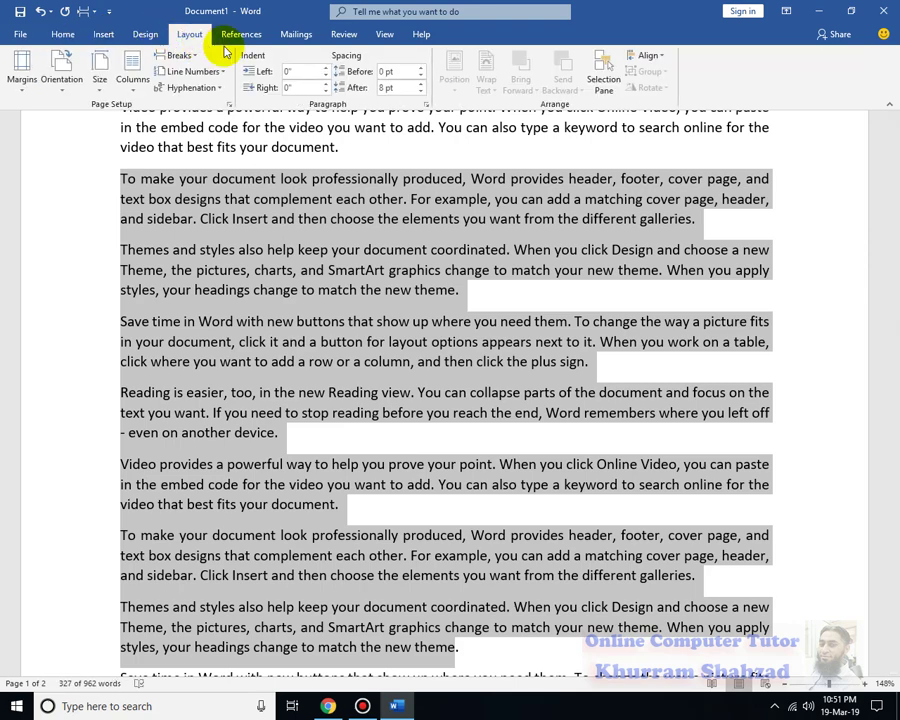
pyautogui.click(133, 90)
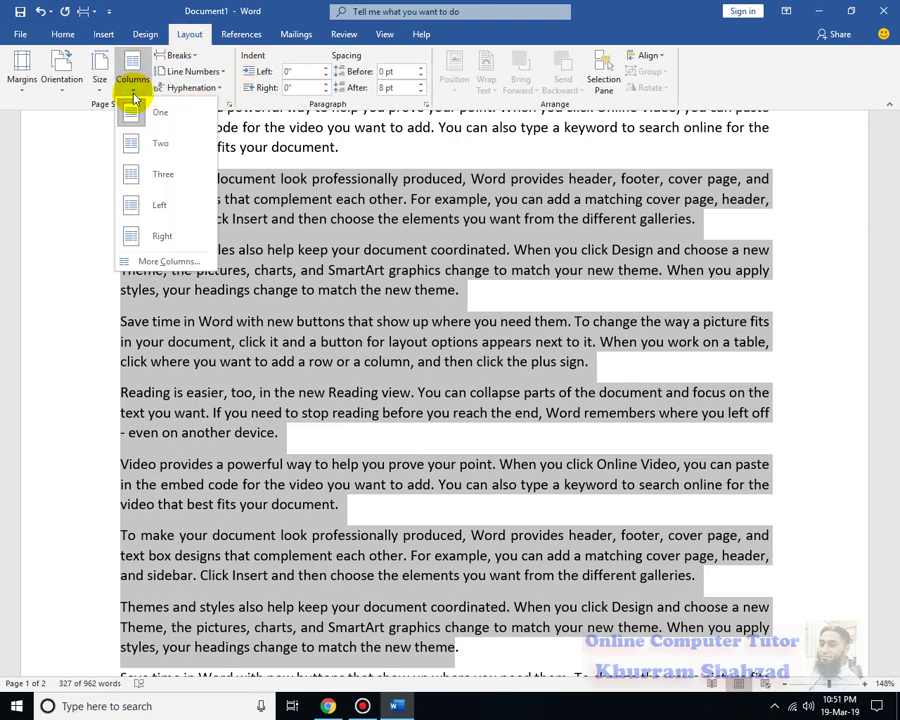
pyautogui.click(163, 141)
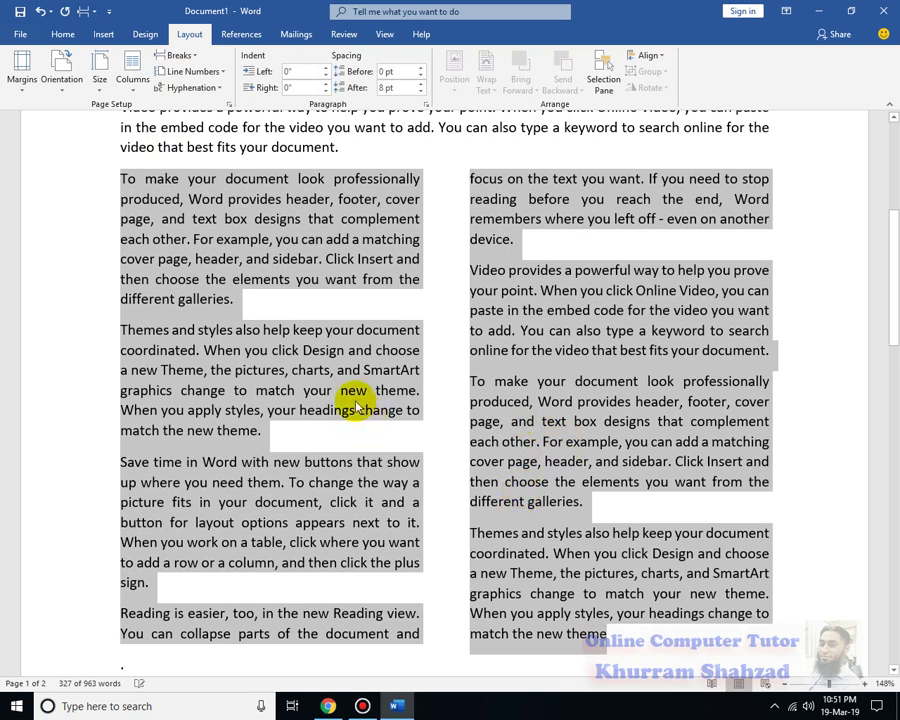
pyautogui.click(339, 259)
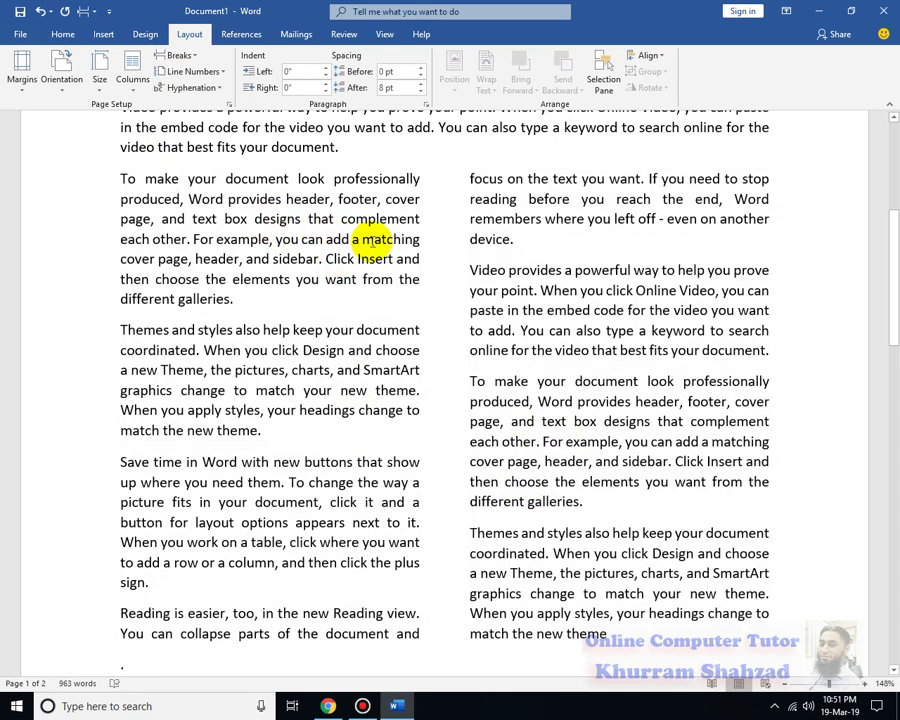
# Insert a column break after the first two-column paragraph, the one starting with "To make your document look professionally produced"
pyautogui.click(190, 56)
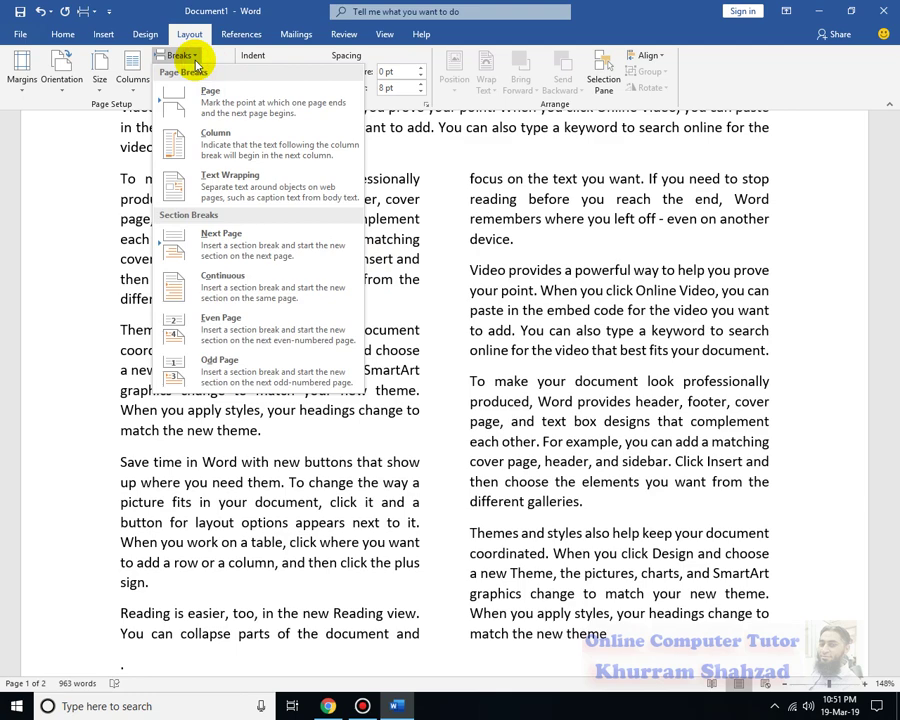
pyautogui.click(230, 155)
pyautogui.scroll(3, 340, 400)
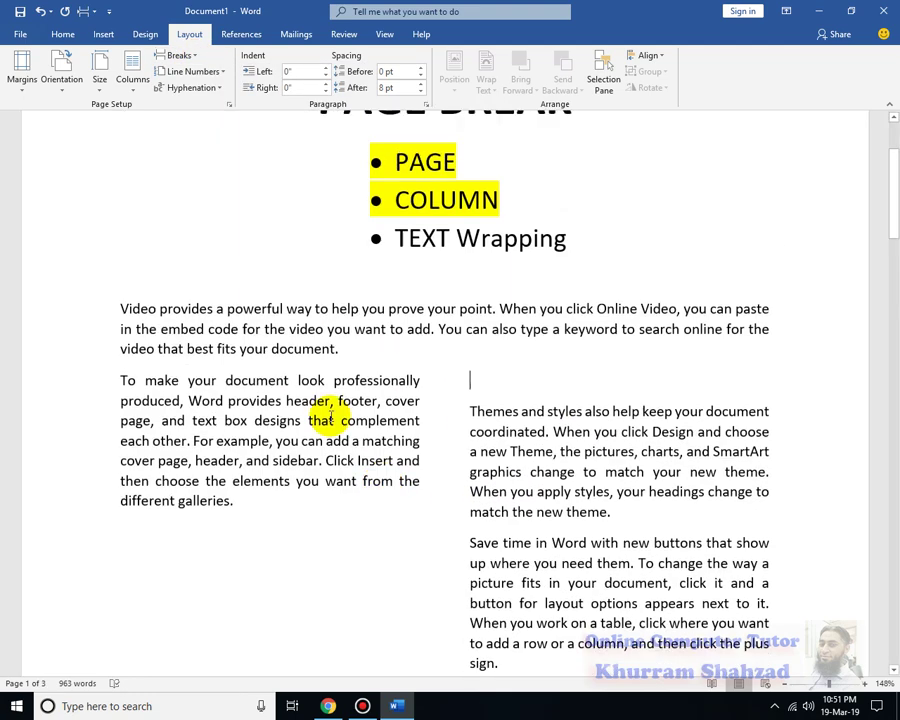
pyautogui.scroll(1, 330, 418)
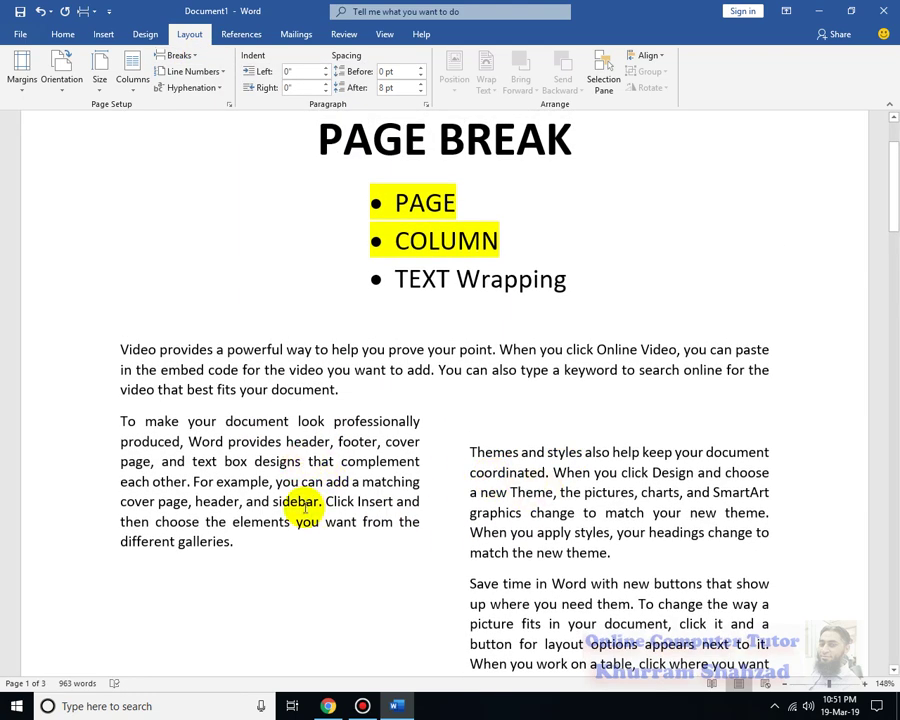
pyautogui.scroll(-3, 310, 505)
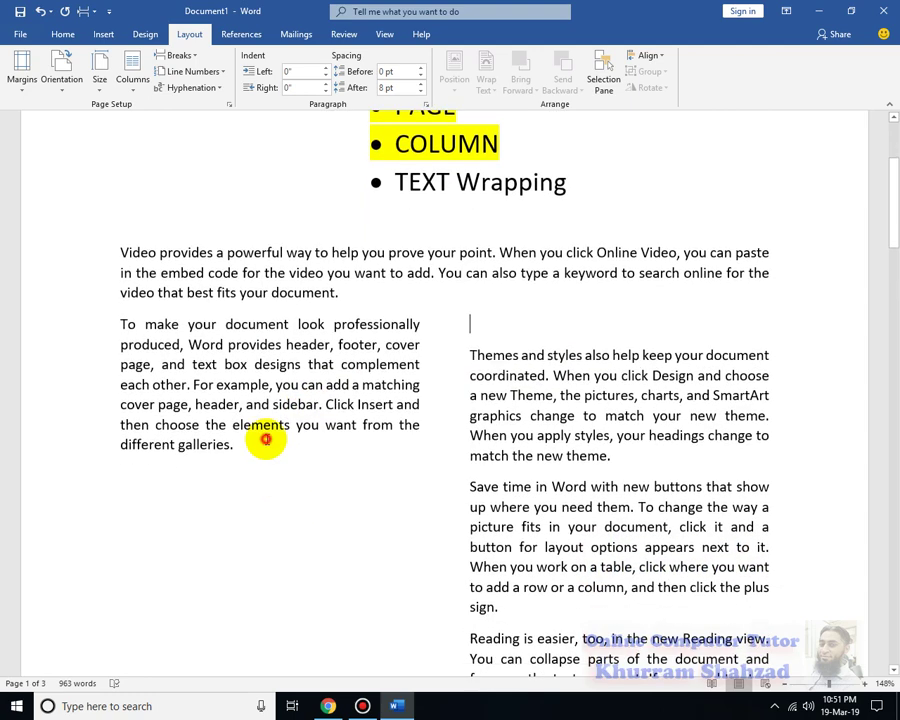
pyautogui.click(280, 442)
pyautogui.click(667, 452)
pyautogui.click(366, 546)
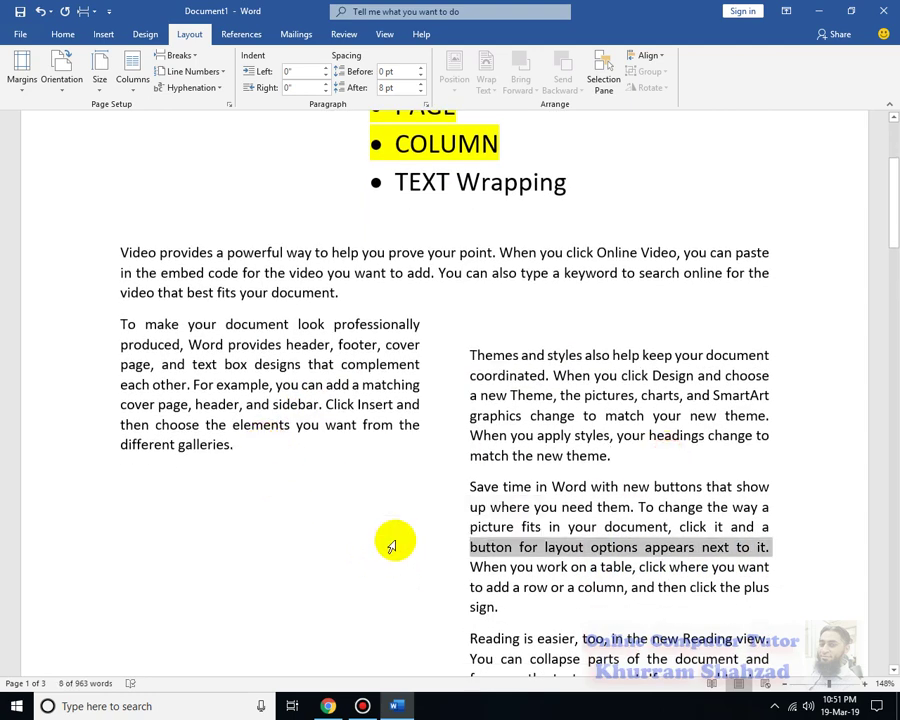
# Undo the column break and look over the two-column text down to its last paragraph
pyautogui.hotkey('ctrl', 'z')
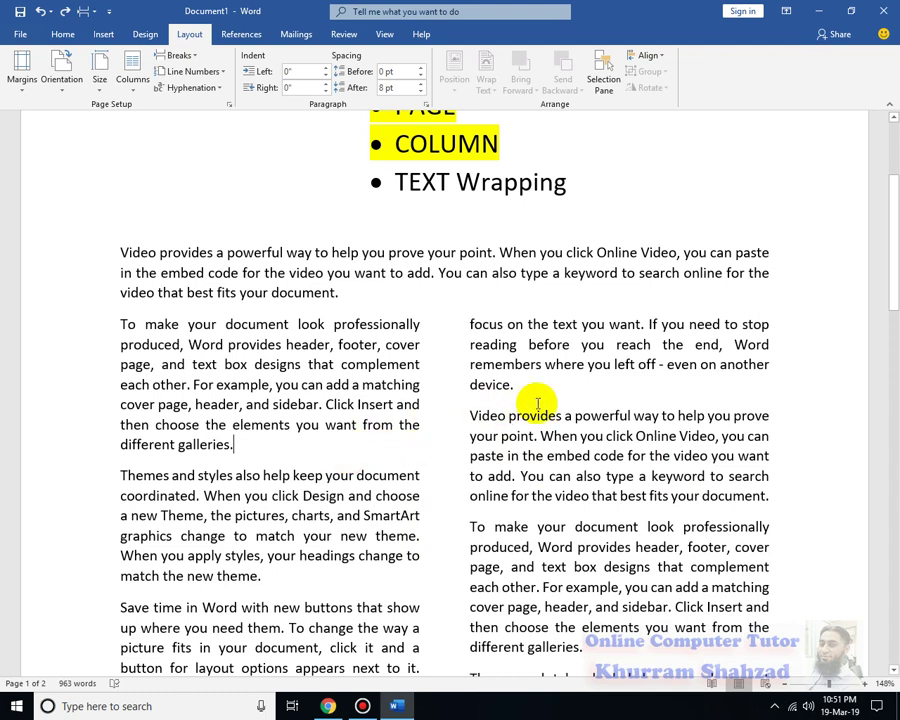
pyautogui.click(297, 579)
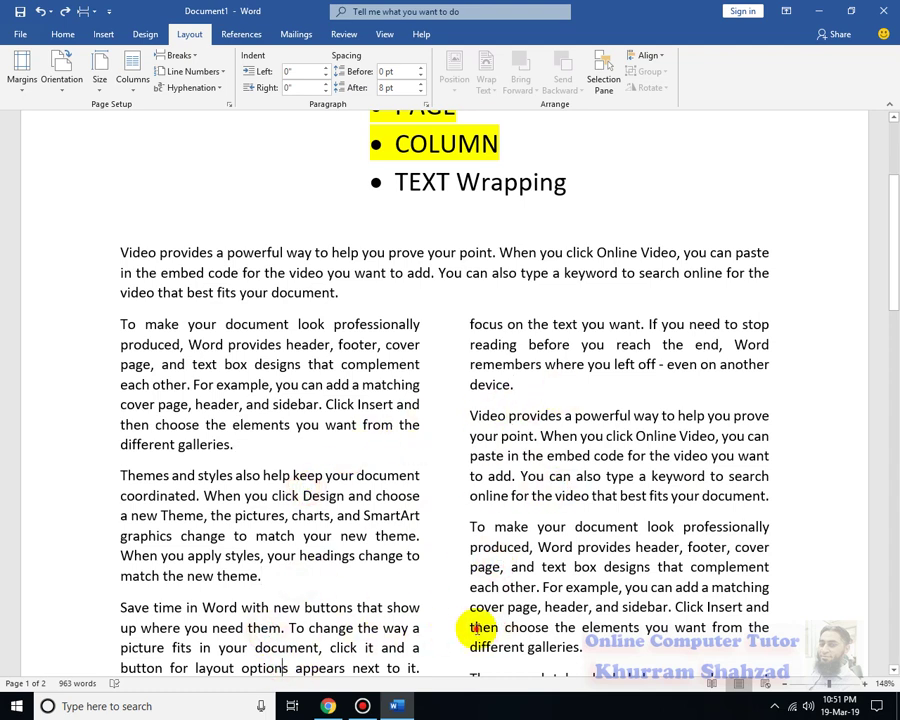
pyautogui.scroll(-1, 483, 627)
pyautogui.scroll(-5, 483, 627)
pyautogui.click(712, 488)
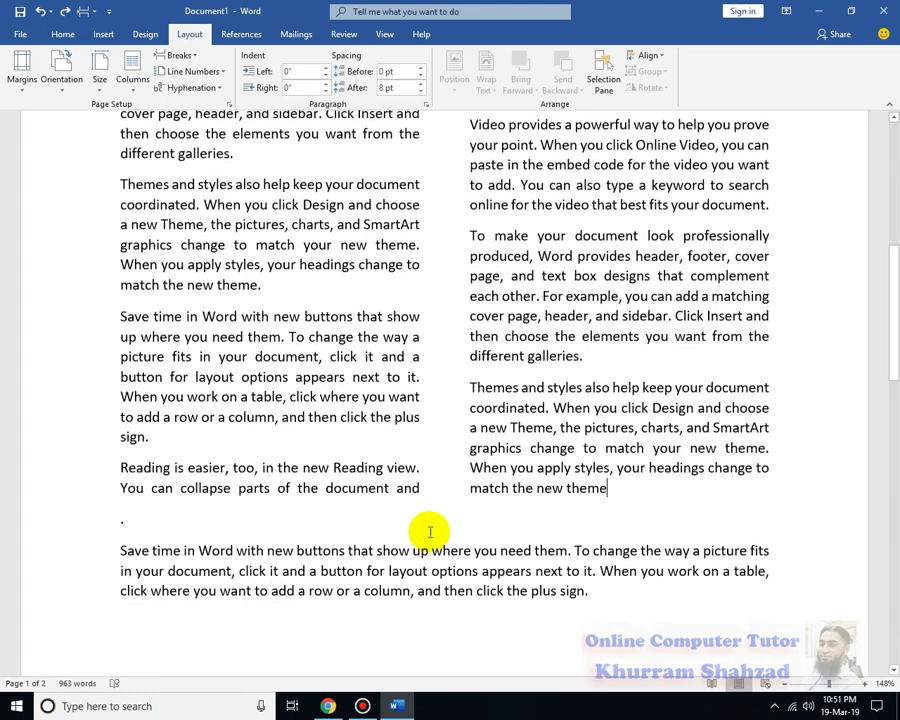
pyautogui.scroll(3, 430, 532)
pyautogui.scroll(5, 772, 566)
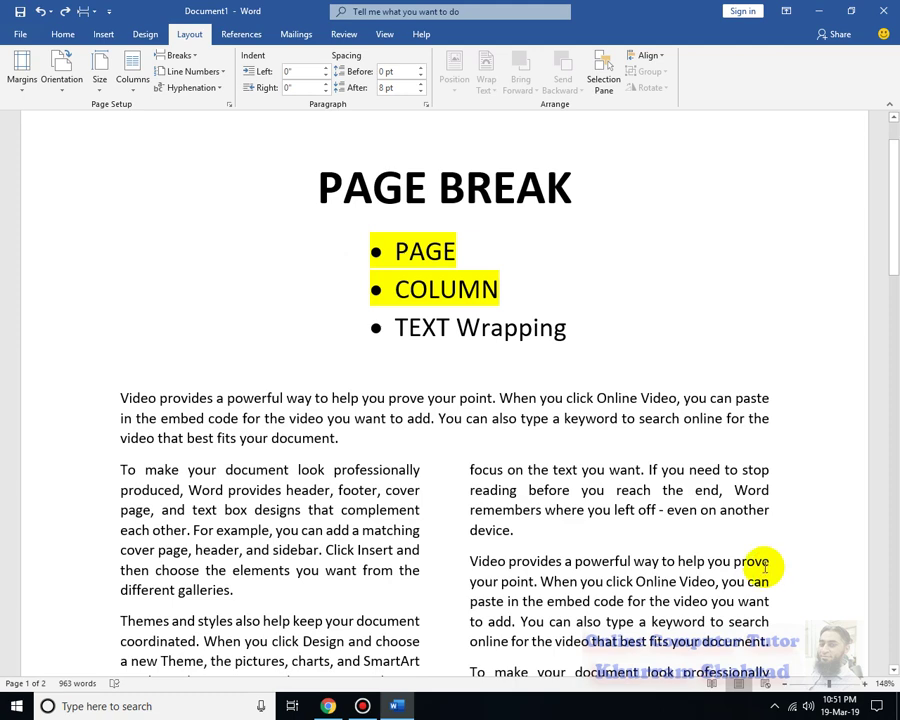
# Create a new blank document and fill it with sample paragraphs using =rand()
pyautogui.hotkey('ctrl', 'n')
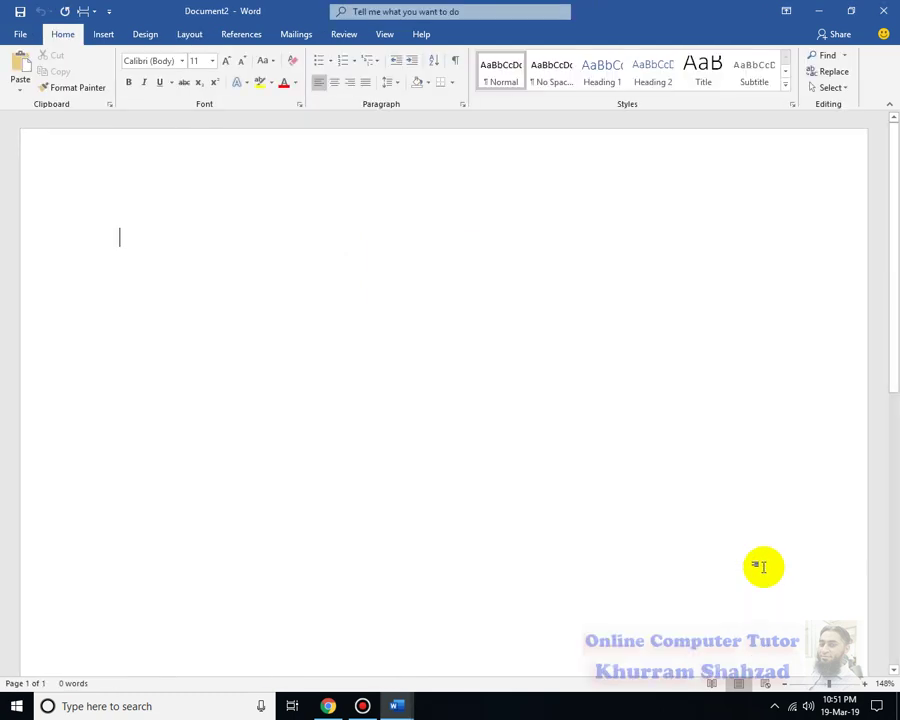
pyautogui.write('=')
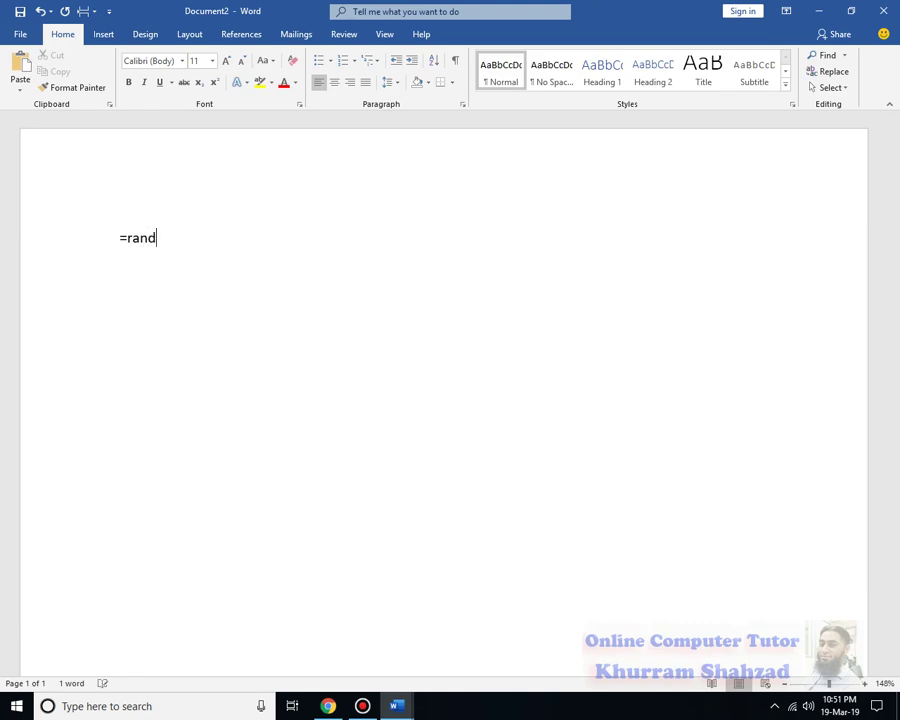
pyautogui.write('rand()')
pyautogui.press('Return')
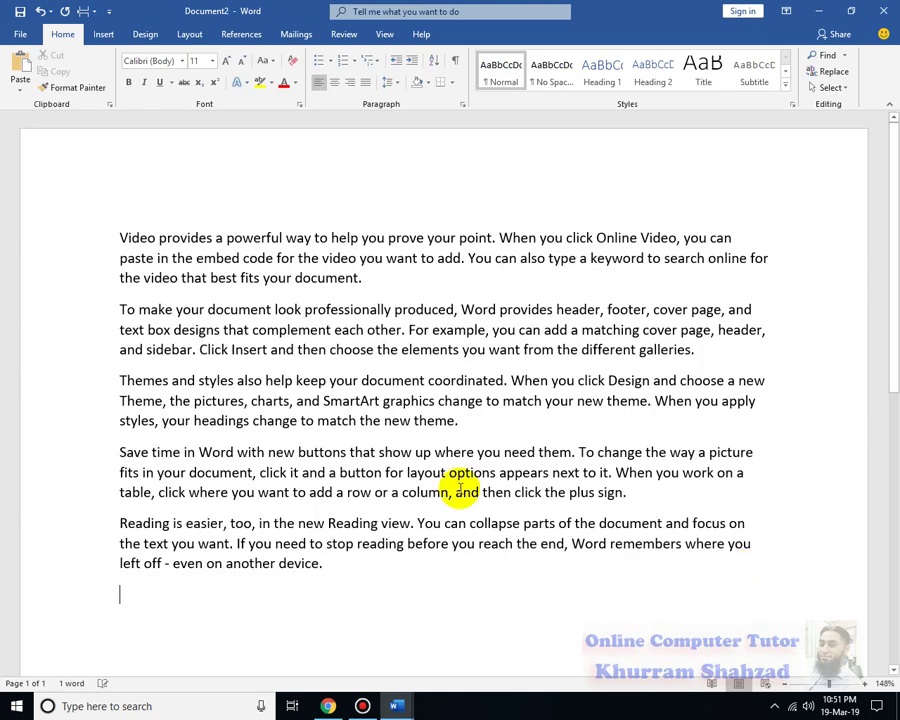
pyautogui.moveTo(335, 569); pyautogui.dragTo(80, 245)
pyautogui.click(317, 279)
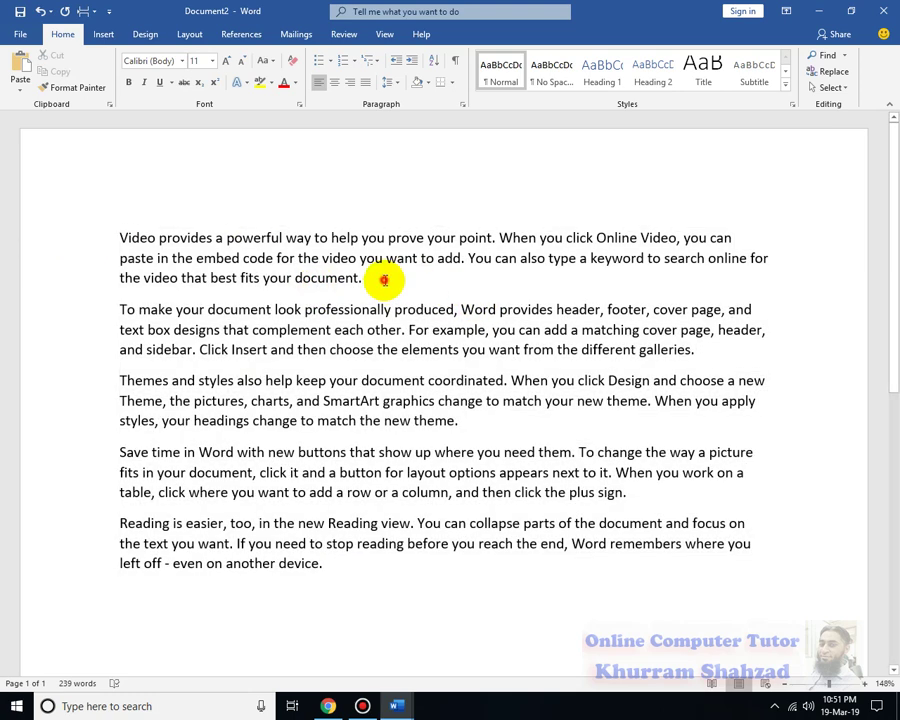
pyautogui.click(384, 278)
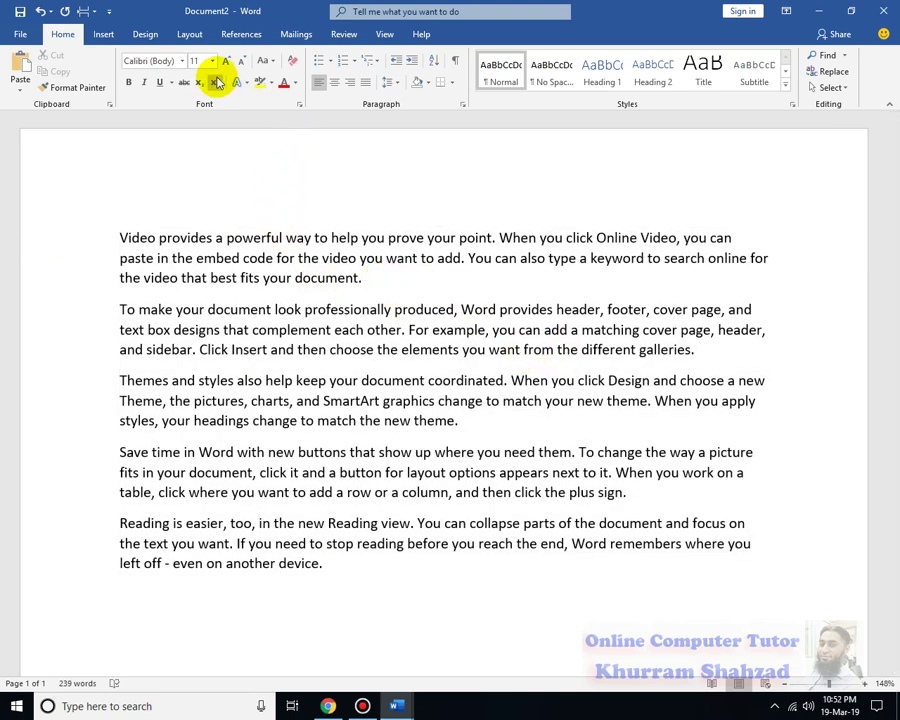
# Lay out the new document's sample text in two columns and display the ruler
pyautogui.click(189, 34)
pyautogui.click(122, 78)
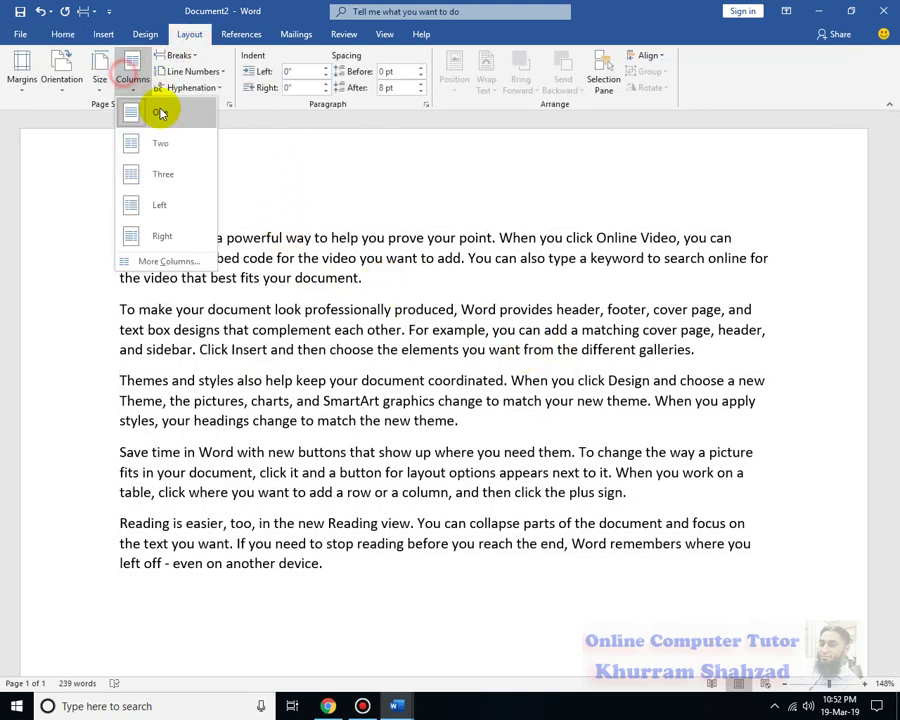
pyautogui.click(166, 142)
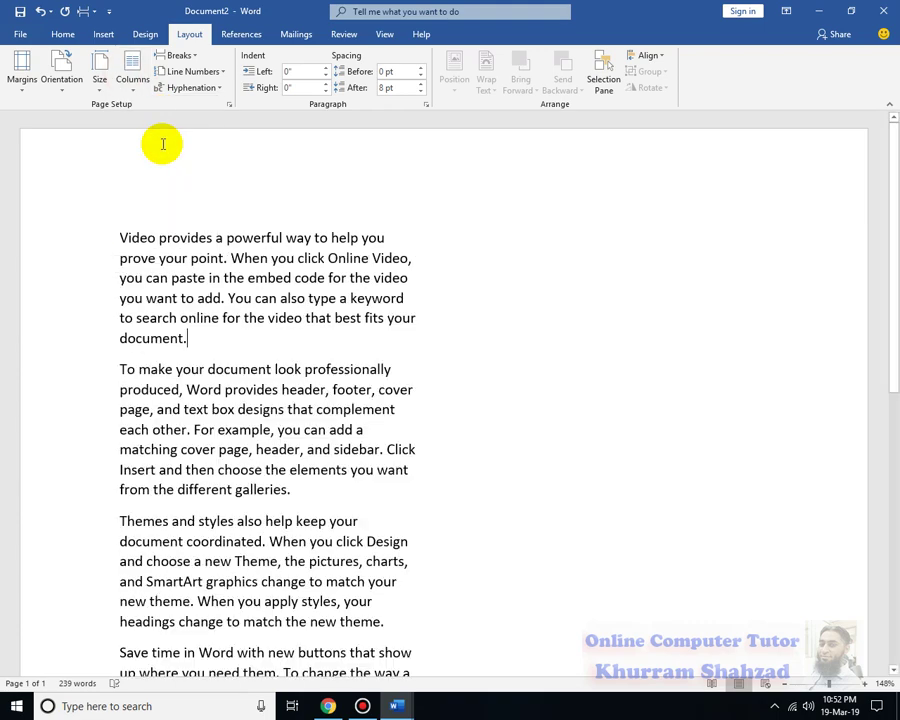
pyautogui.scroll(-8, 443, 576)
pyautogui.scroll(4, 444, 577)
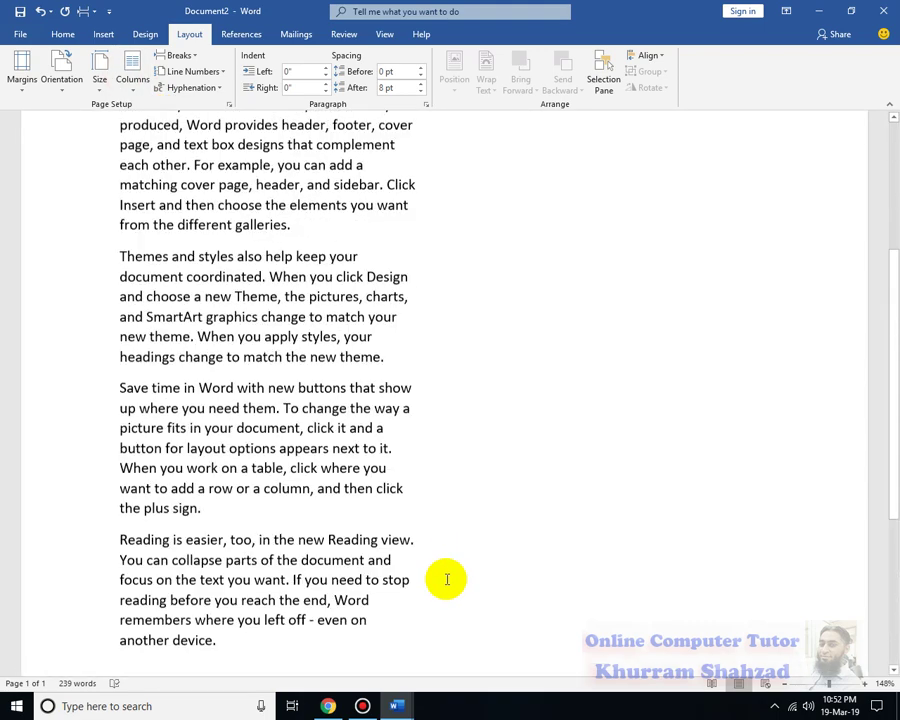
pyautogui.scroll(5, 443, 577)
pyautogui.click(518, 307)
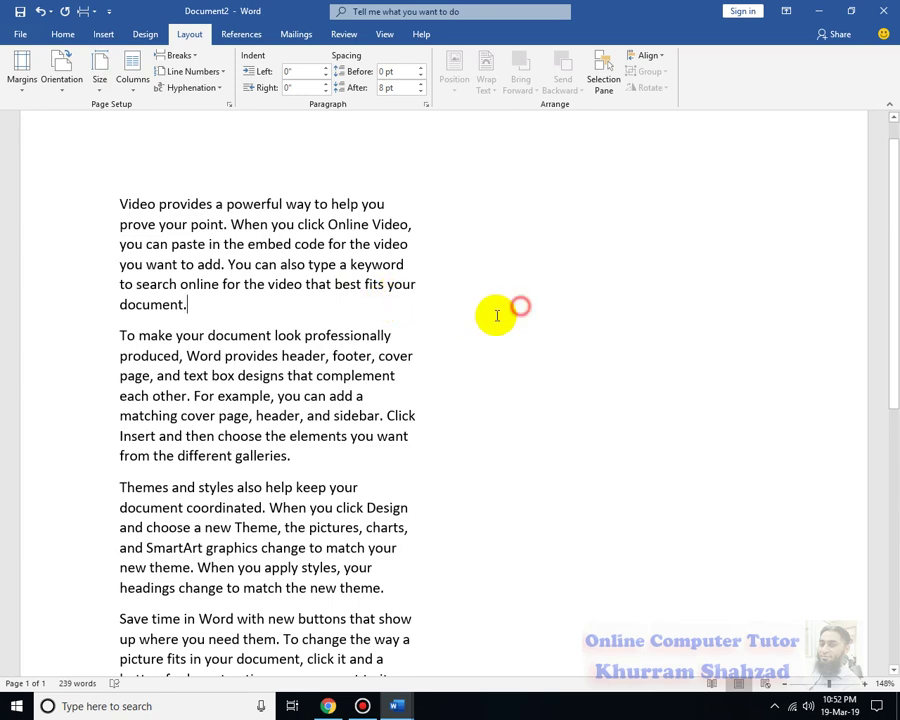
pyautogui.click(384, 34)
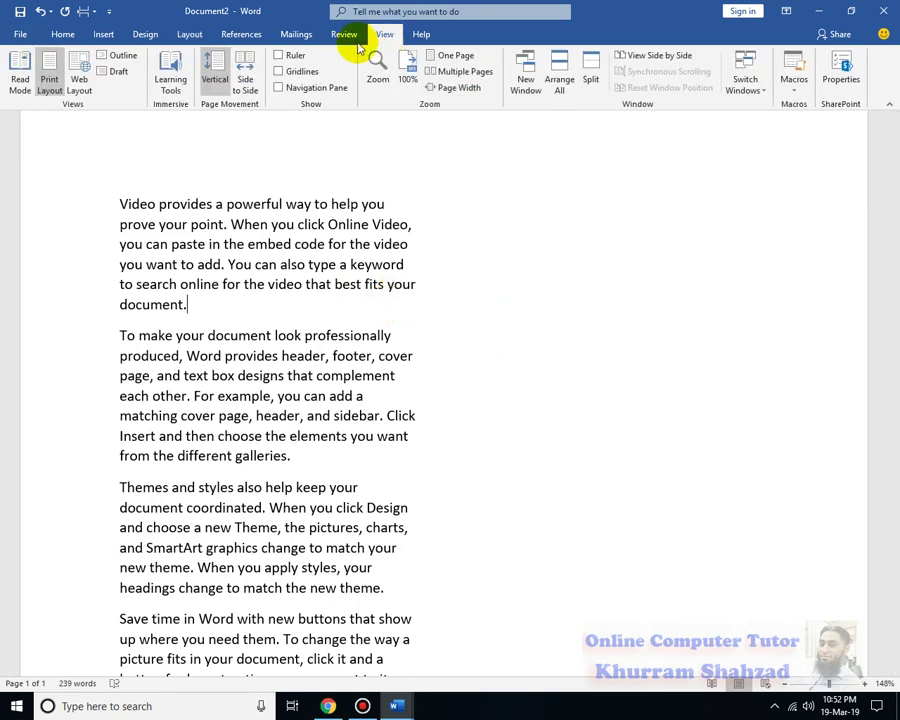
pyautogui.click(277, 55)
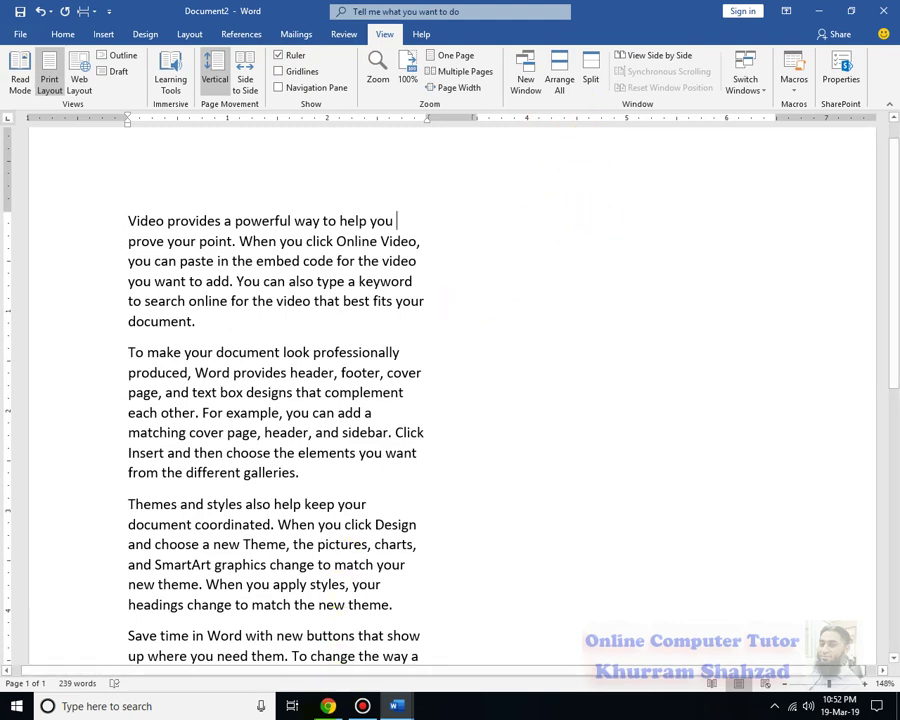
# Switch to Document1 to compare how its text flows across the two columns, and return to Document2
pyautogui.moveTo(394, 704)
pyautogui.click(329, 608)
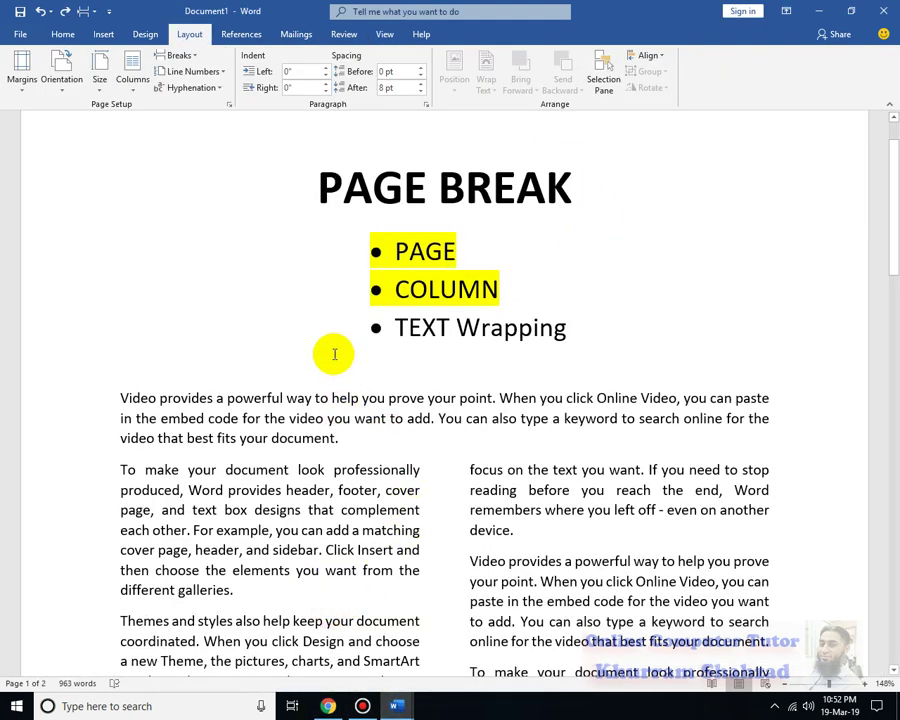
pyautogui.scroll(-3, 270, 430)
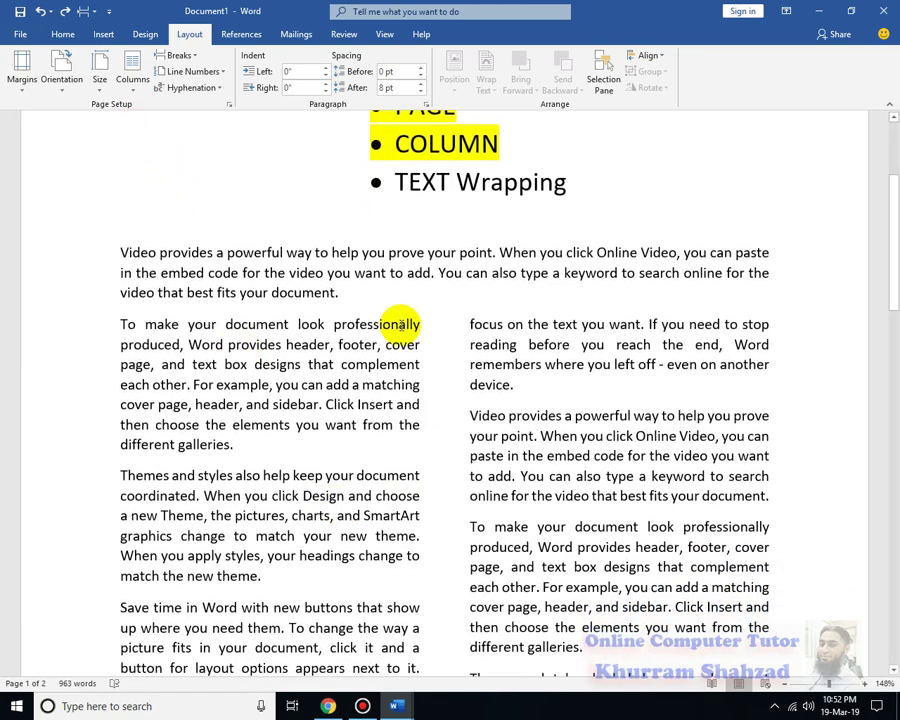
pyautogui.click(627, 495)
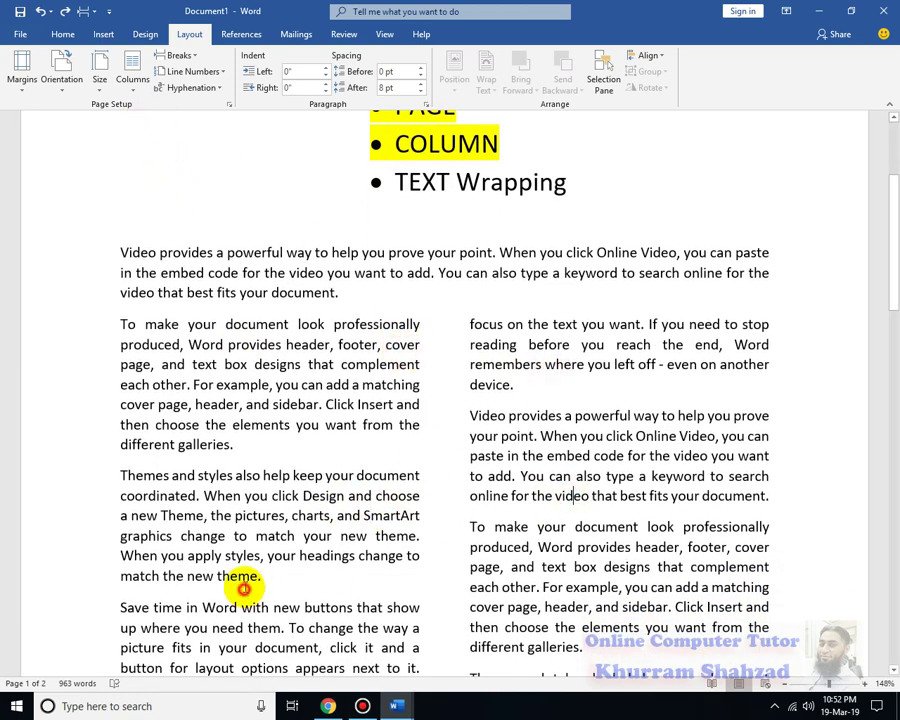
pyautogui.click(573, 547)
pyautogui.moveTo(407, 708)
pyautogui.click(490, 680)
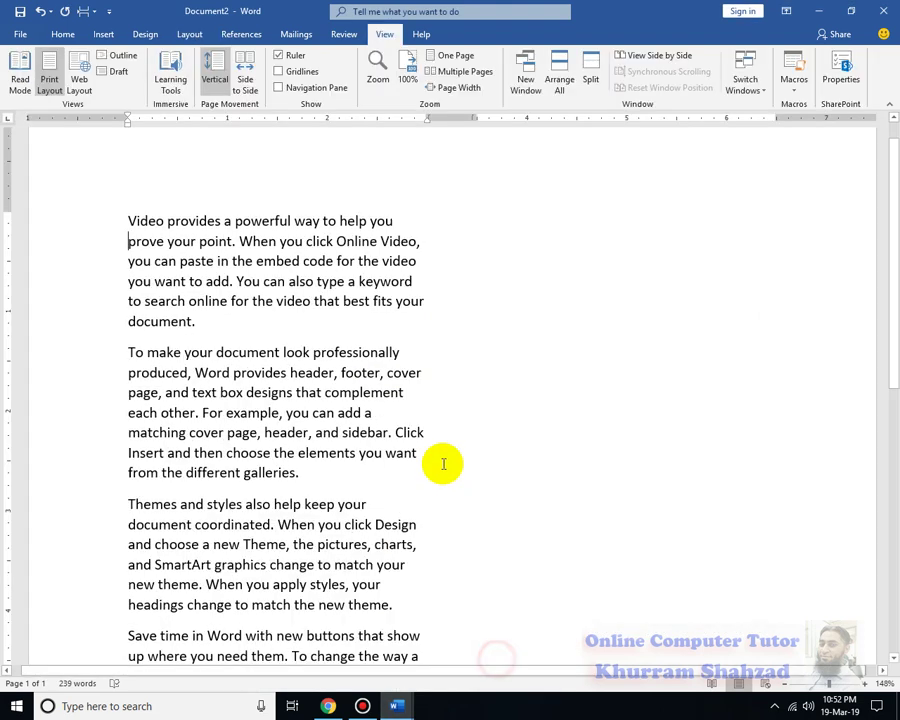
# Insert a column break in Document2 after the second paragraph, which ends with "from the different galleries."
pyautogui.scroll(-3, 298, 400)
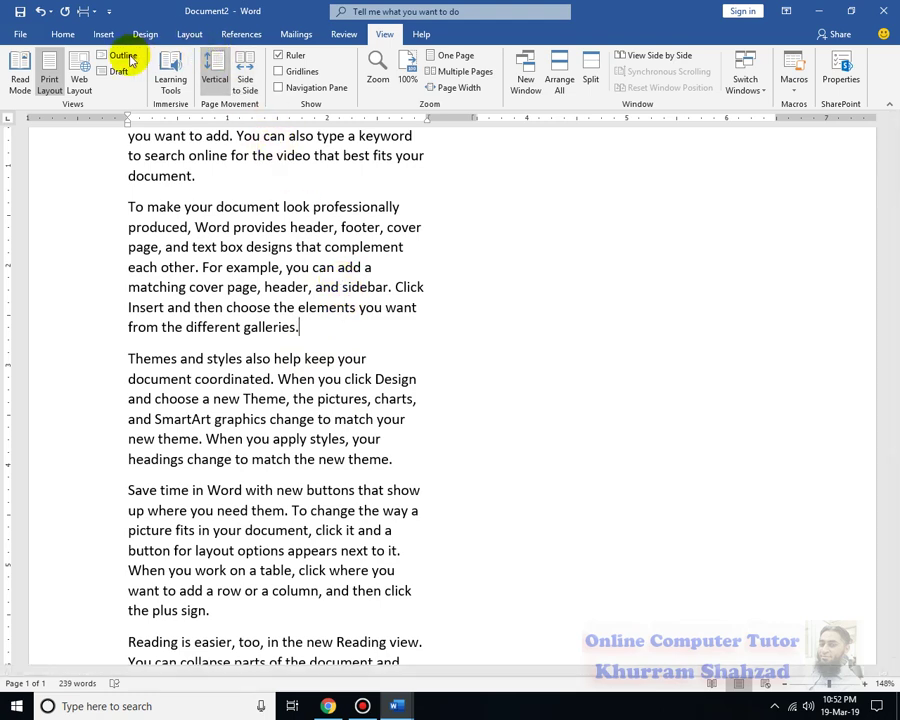
pyautogui.click(189, 34)
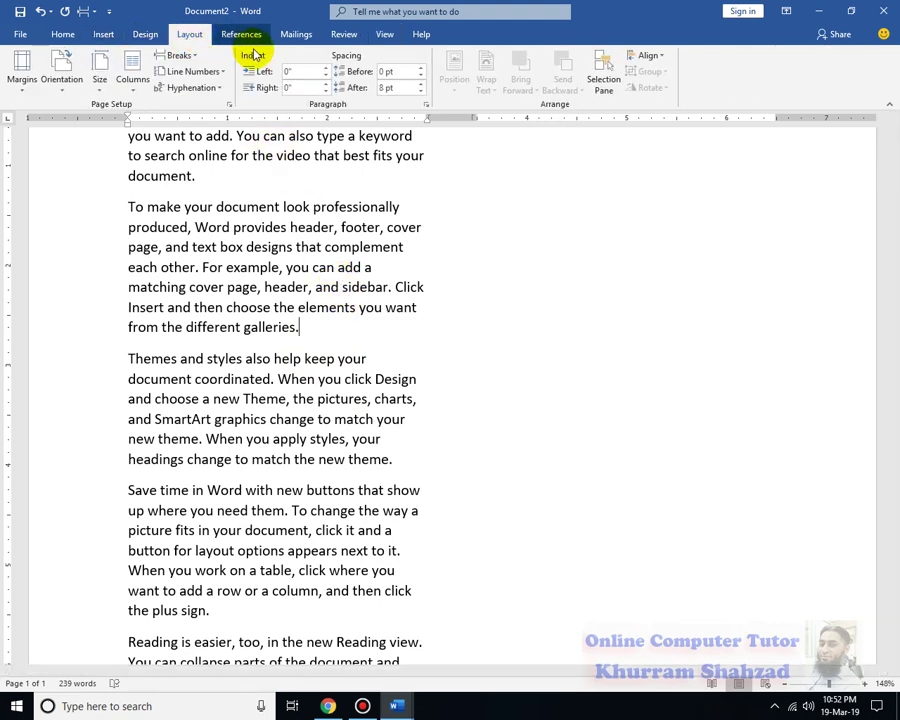
pyautogui.click(194, 57)
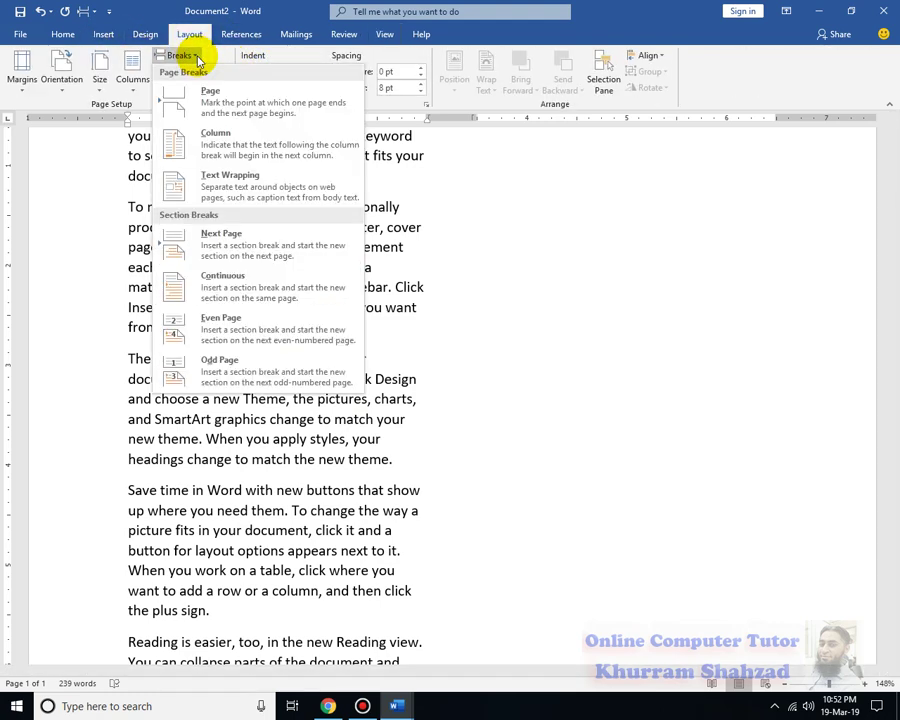
pyautogui.click(210, 143)
pyautogui.scroll(2, 610, 390)
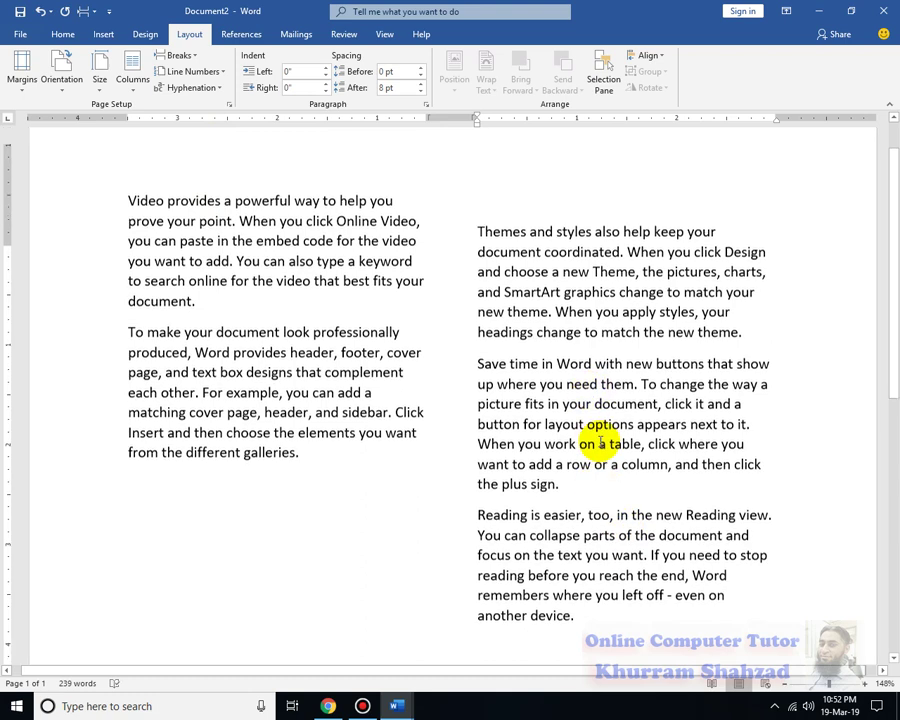
pyautogui.click(600, 458)
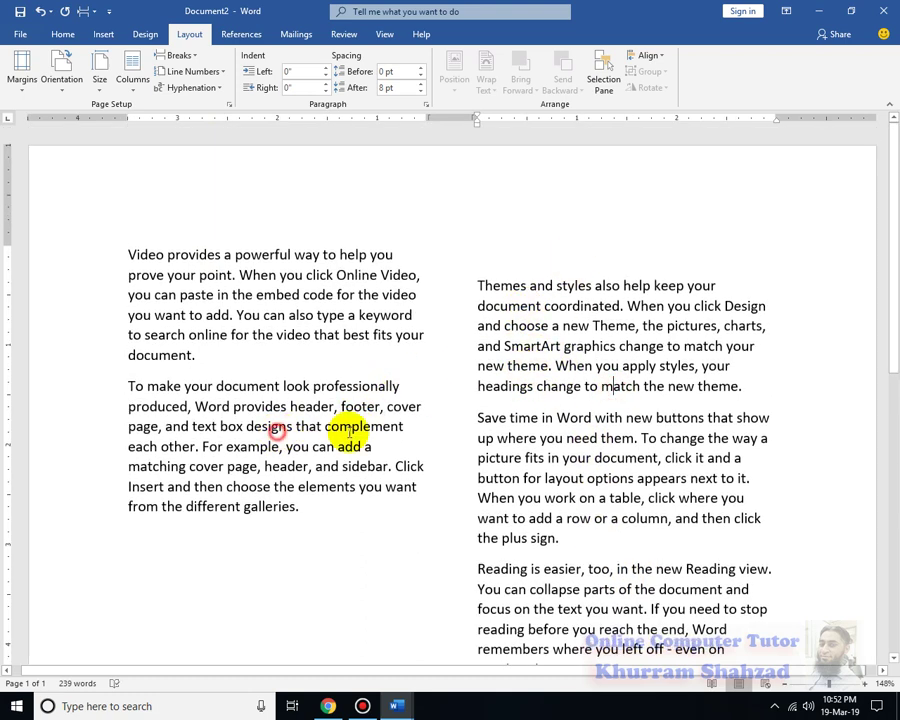
pyautogui.click(488, 366)
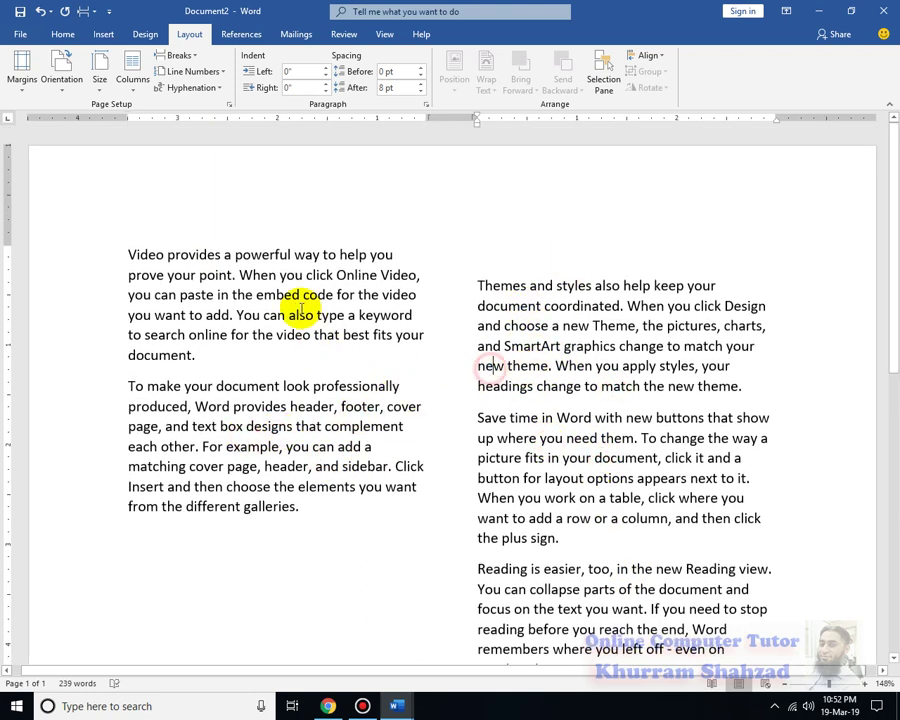
pyautogui.click(300, 296)
pyautogui.click(293, 446)
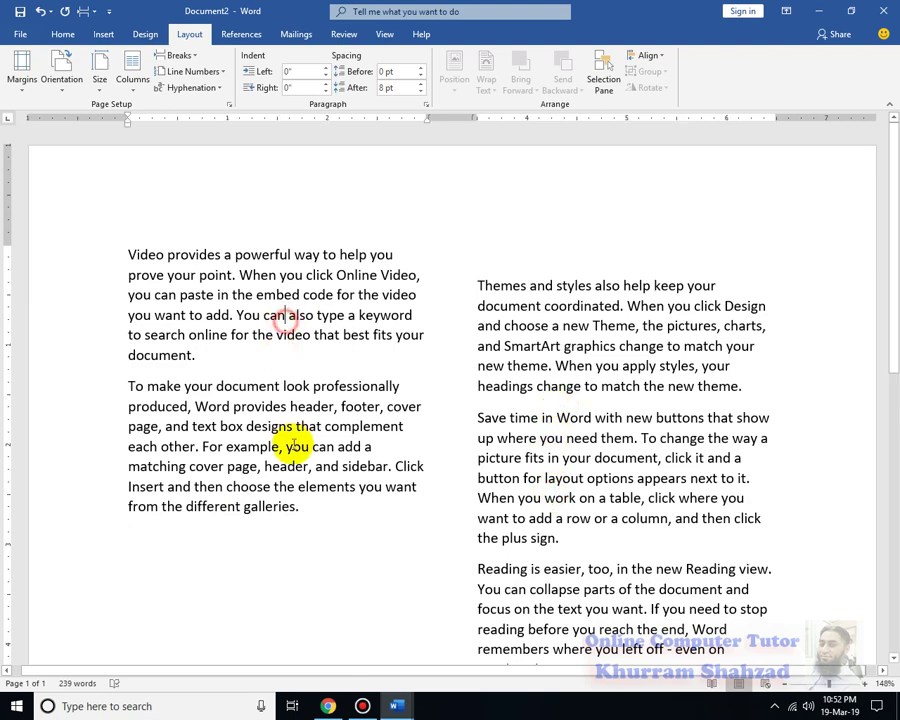
pyautogui.click(271, 486)
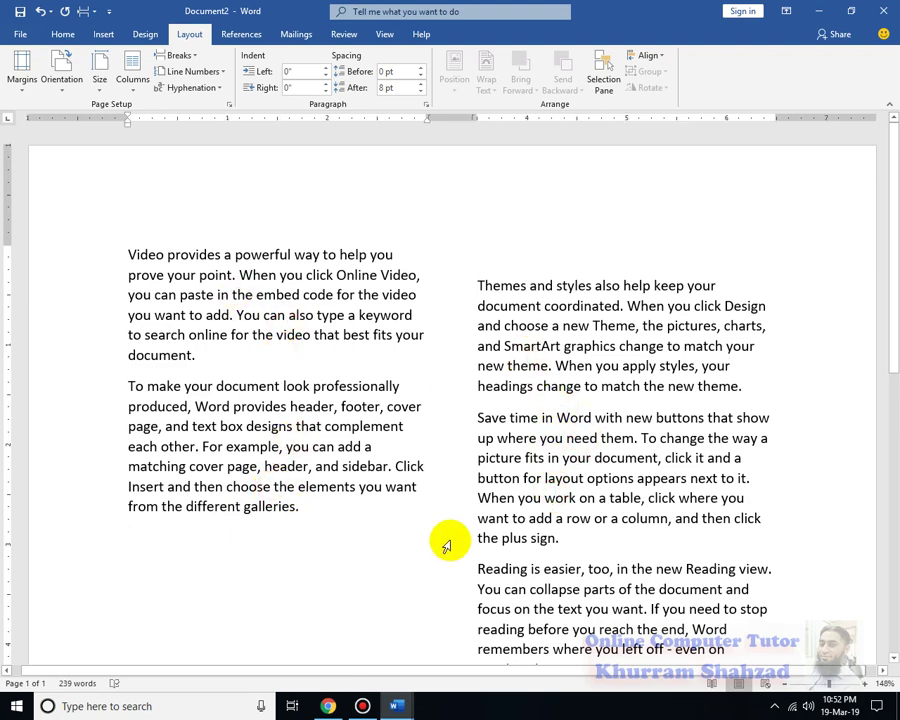
# Switch to Document1 and highlight the "TEXT Wrapping" list entry in yellow
pyautogui.moveTo(396, 706)
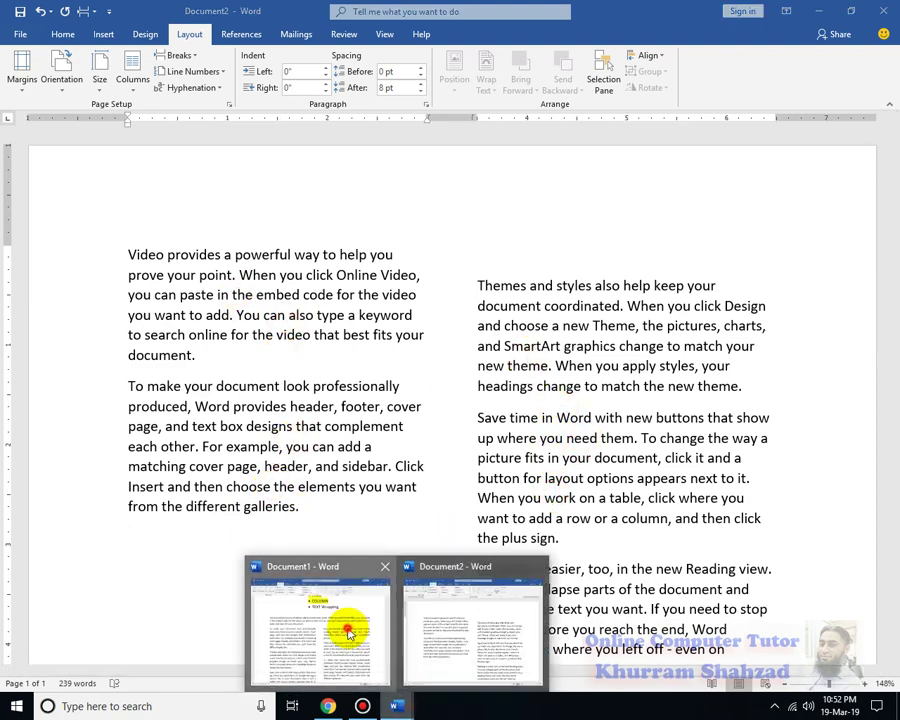
pyautogui.click(346, 640)
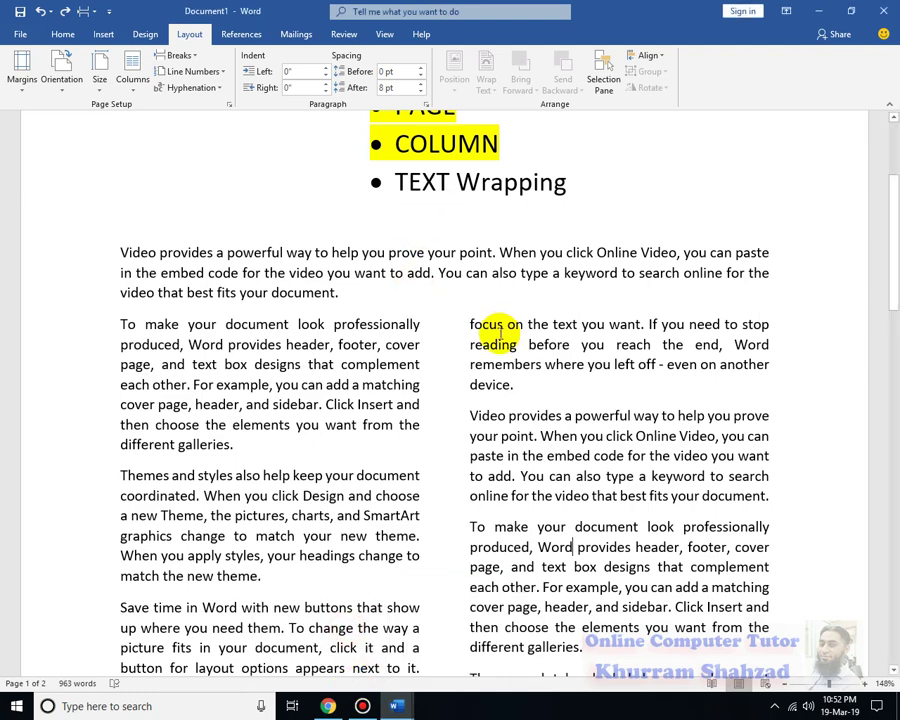
pyautogui.scroll(3, 500, 333)
pyautogui.scroll(-4, 501, 333)
pyautogui.moveTo(581, 141); pyautogui.dragTo(405, 138)
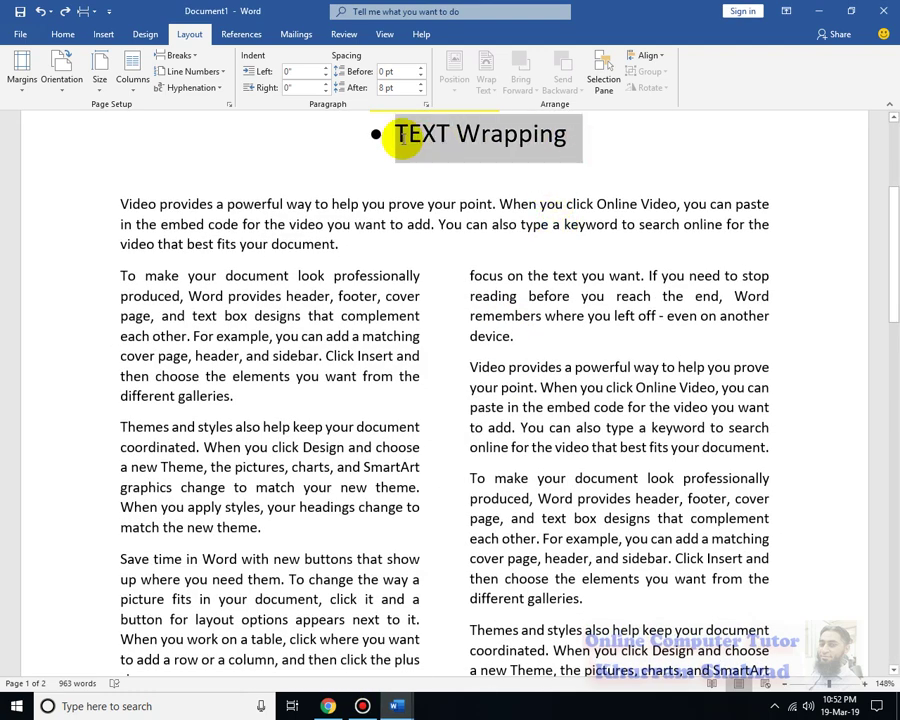
pyautogui.click(62, 34)
pyautogui.click(261, 84)
# Try a paragraph break before "You can also type a keyword" in the page 2 Video paragraph, and remove it
pyautogui.scroll(-11, 400, 500)
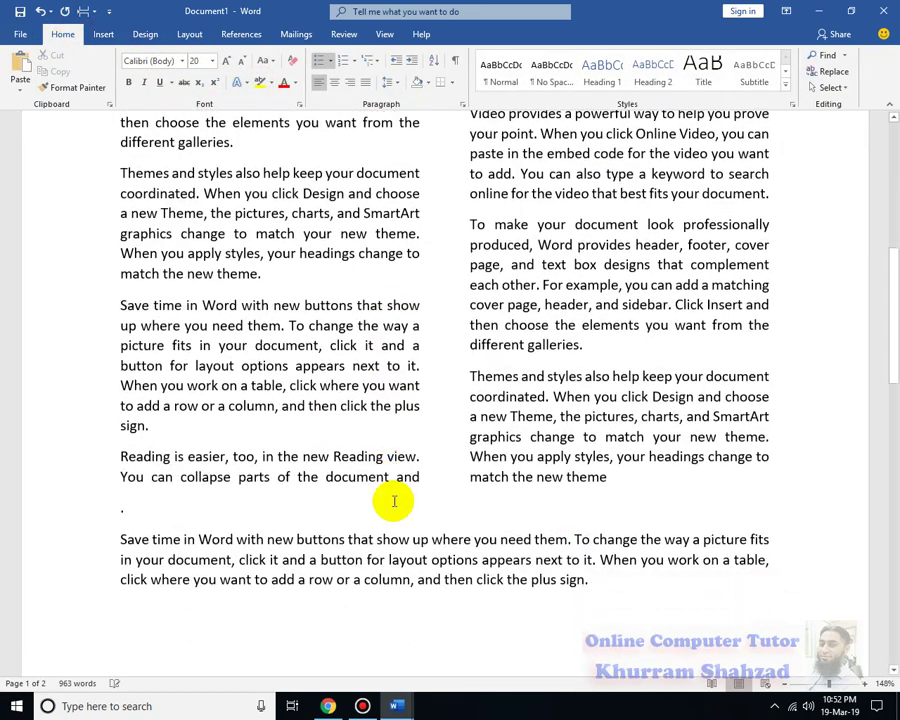
pyautogui.scroll(-12, 394, 503)
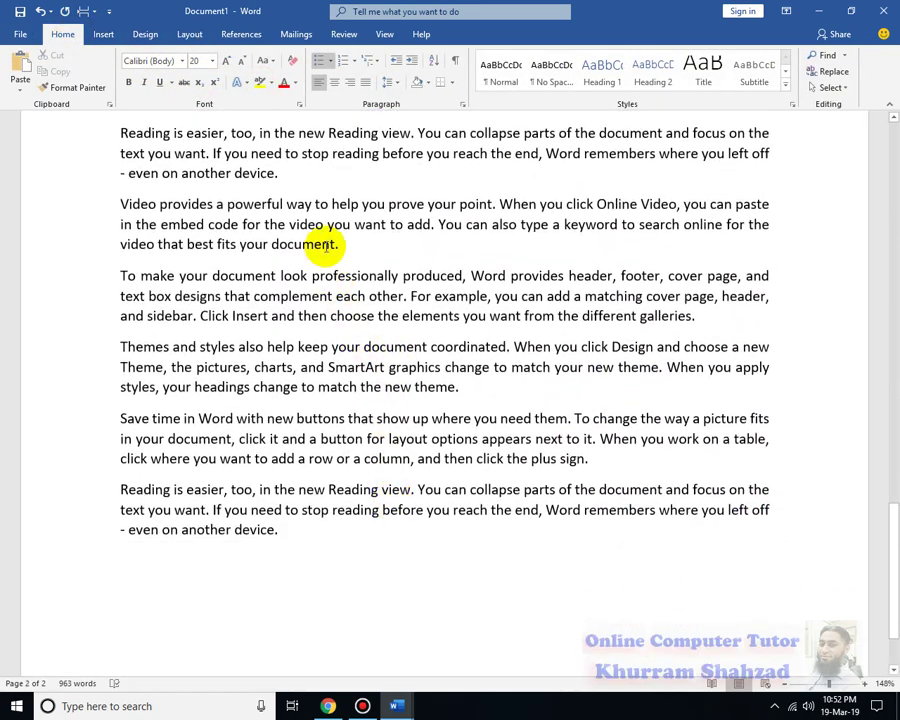
pyautogui.click(341, 243)
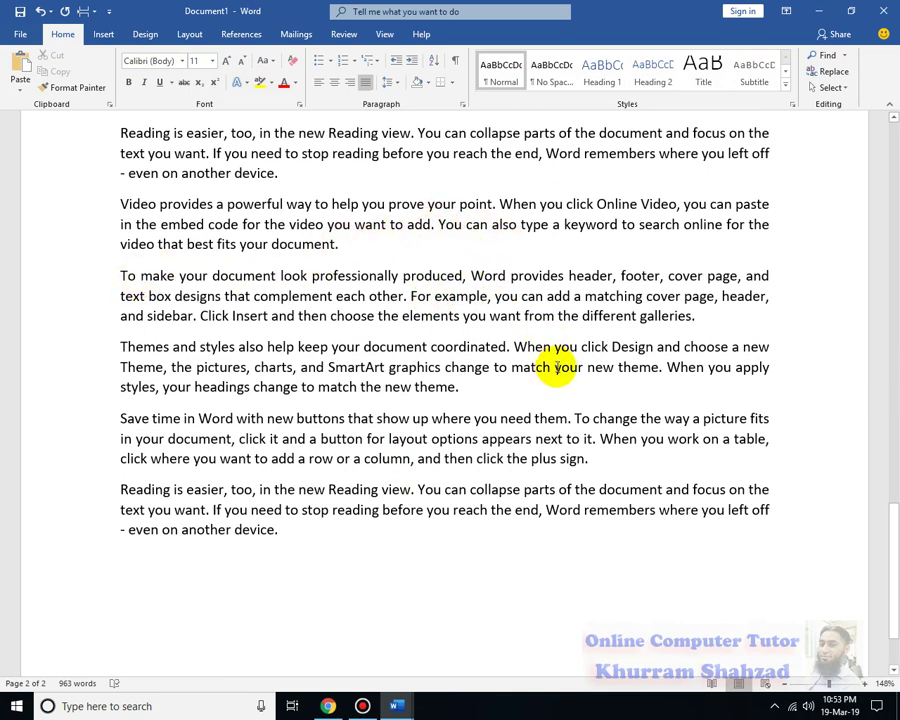
pyautogui.press('Return')
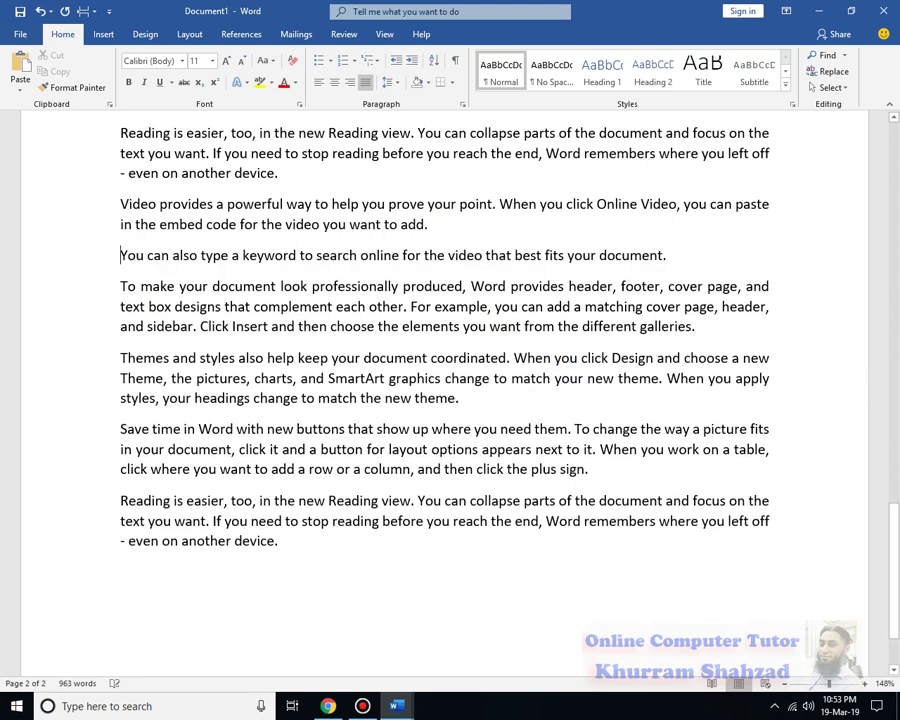
pyautogui.press('BackSpace')
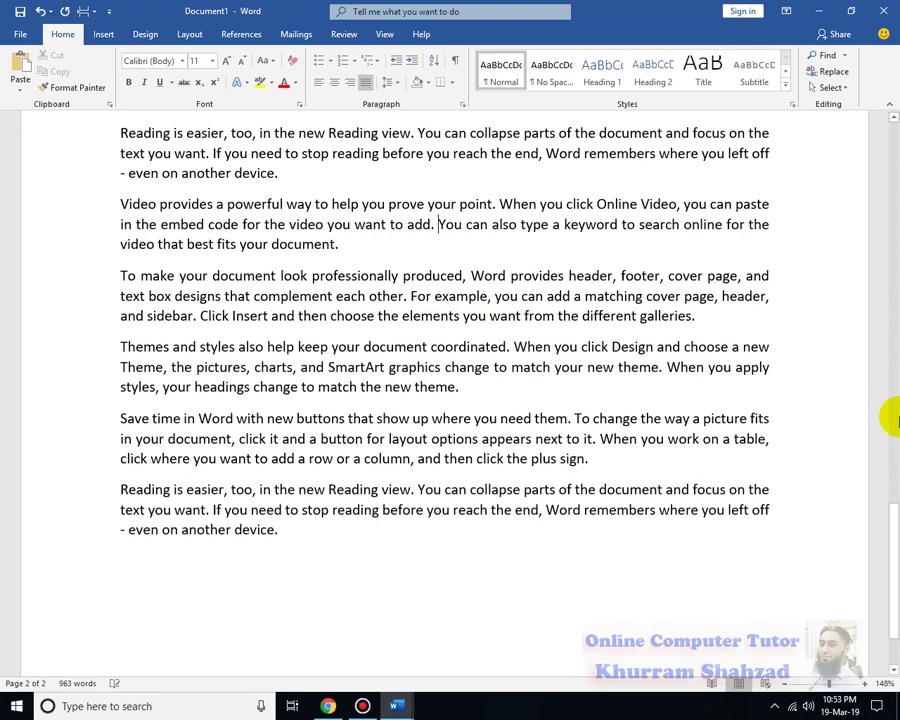
# Insert a text wrapping break before "You can also type a keyword" in the page 2 Video paragraph
pyautogui.click(190, 36)
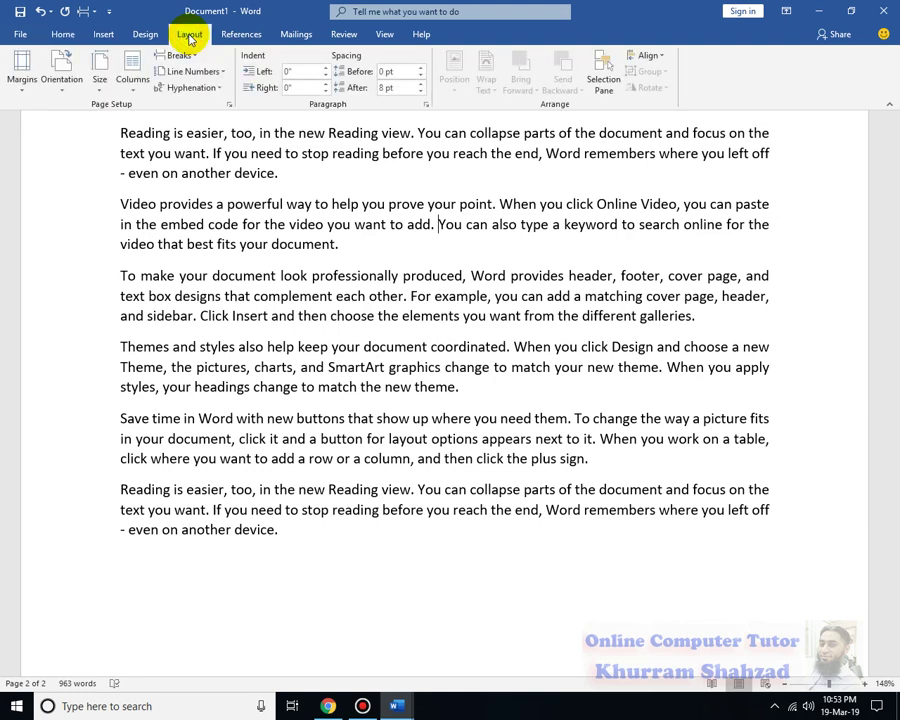
pyautogui.click(190, 58)
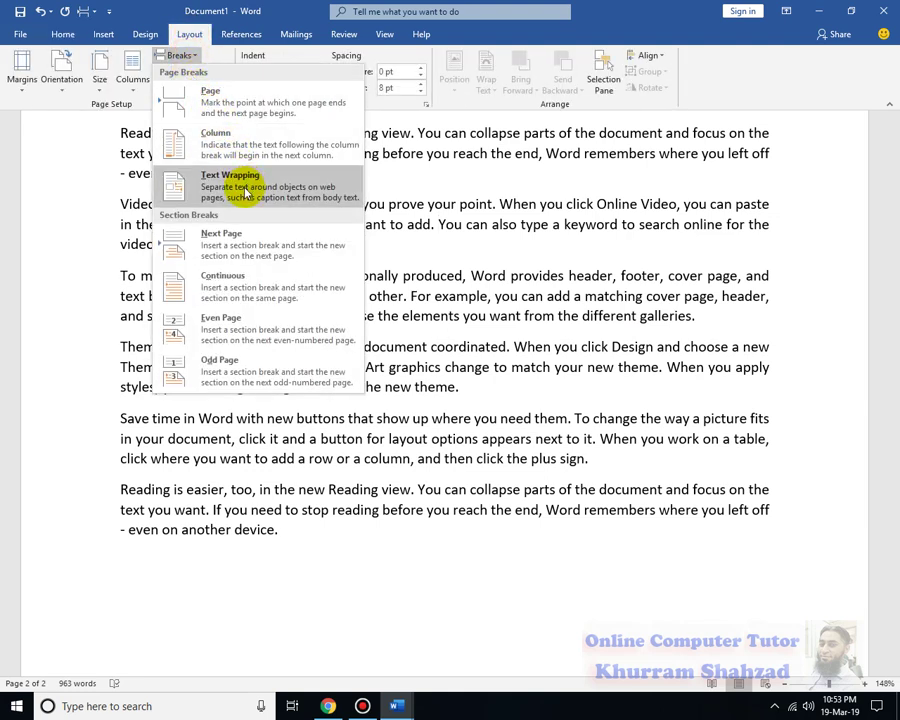
pyautogui.click(244, 190)
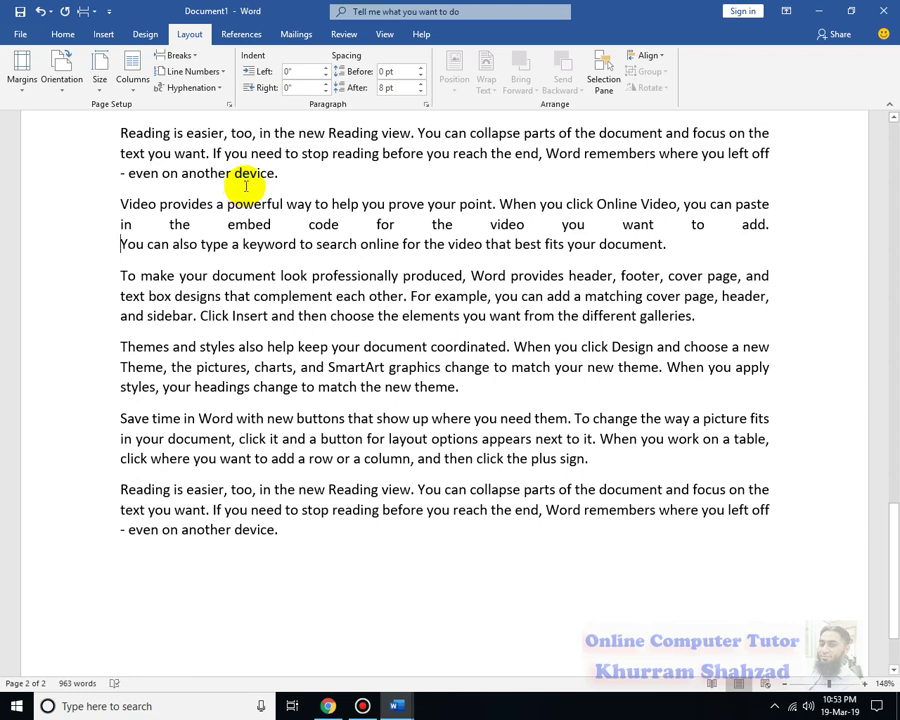
# Left-align all the text in the document and clear the selection
pyautogui.hotkey('ctrl', 'a')
pyautogui.hotkey('ctrl', 'l')
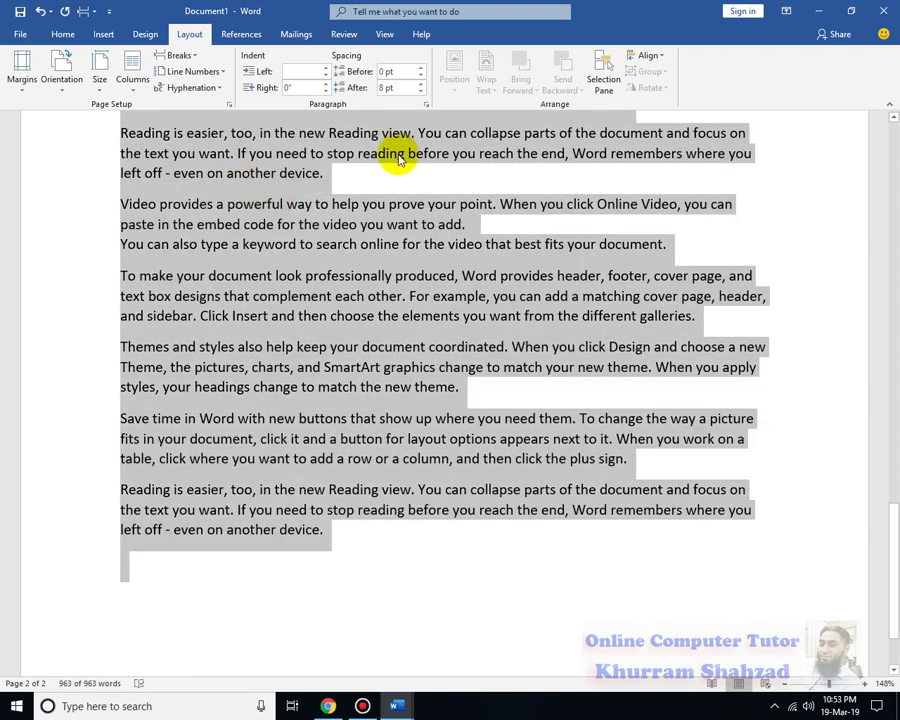
pyautogui.click(368, 315)
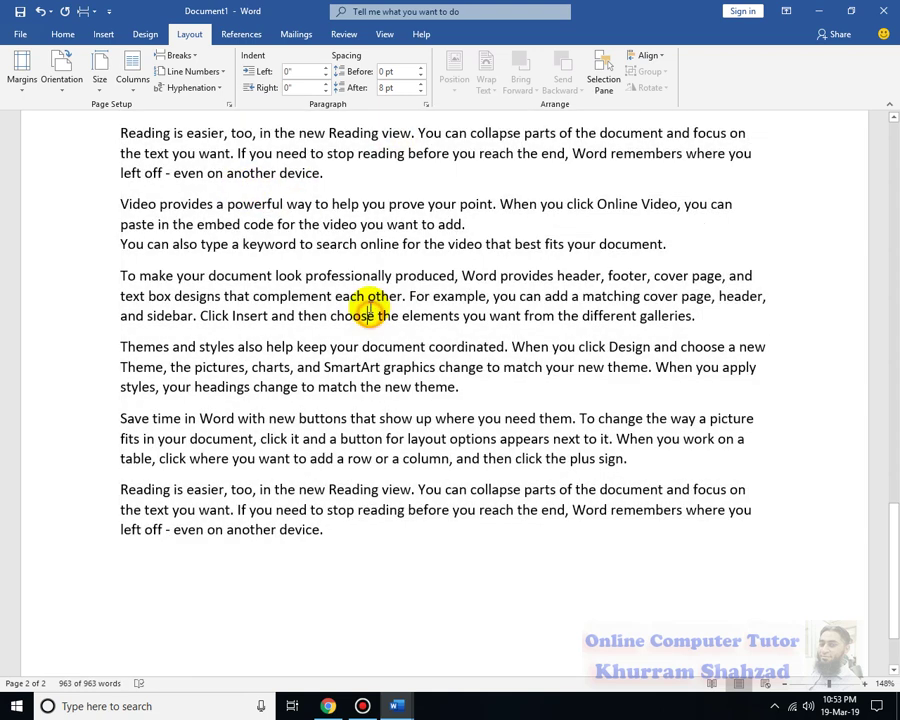
# Try a text wrapping break and a paragraph break before "search online for the video", removing each one
pyautogui.click(316, 245)
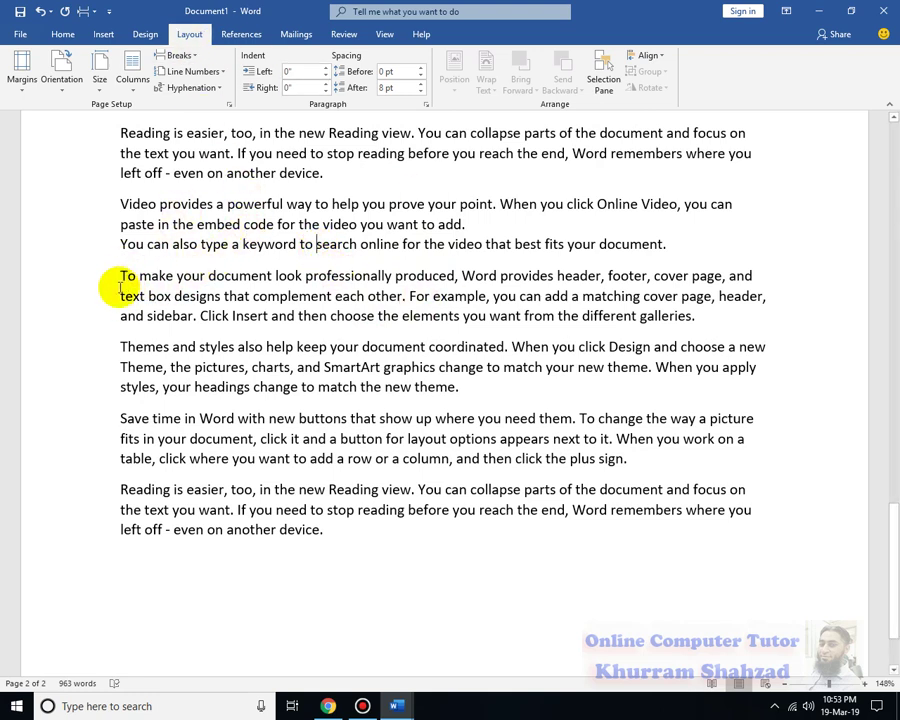
pyautogui.click(195, 57)
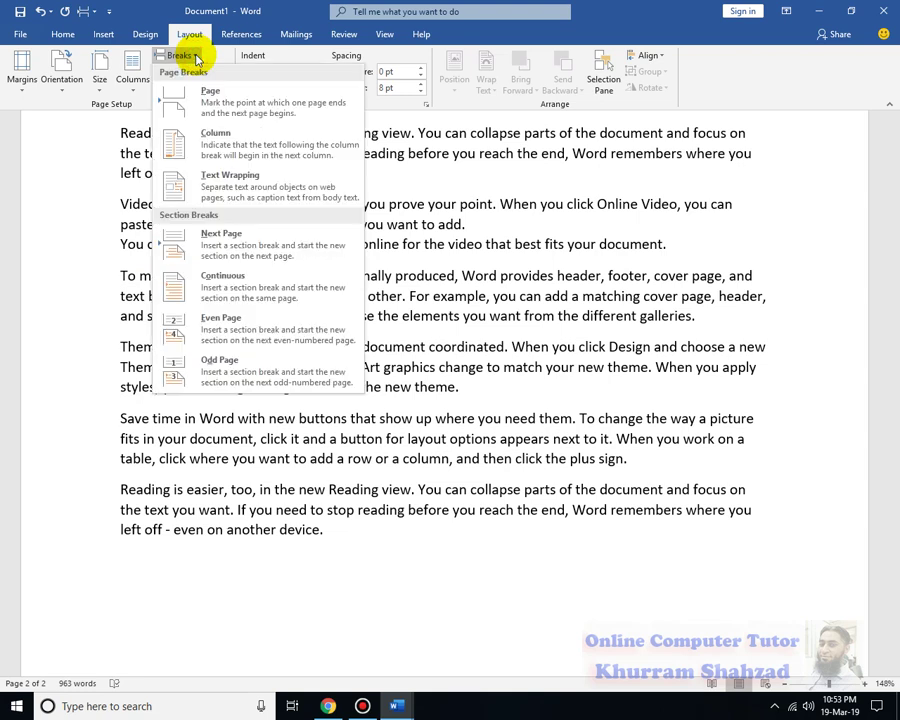
pyautogui.click(224, 186)
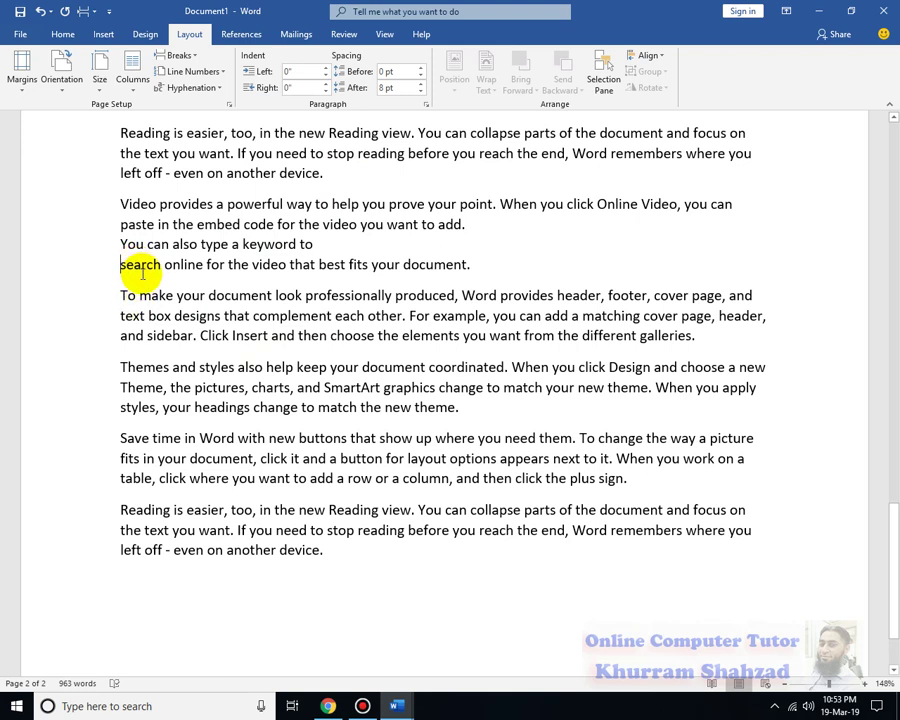
pyautogui.press('BackSpace')
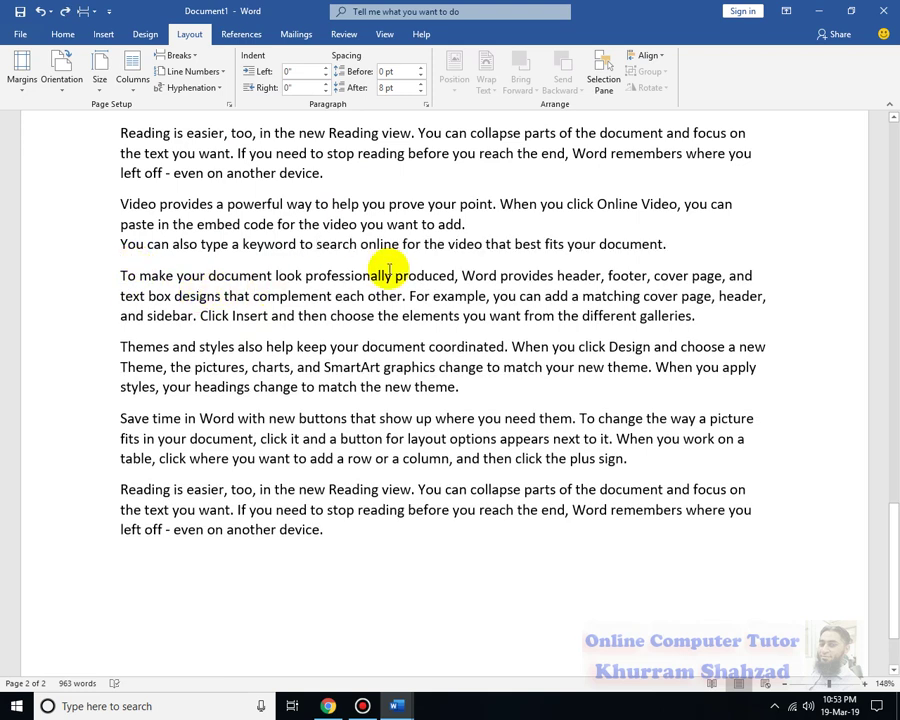
pyautogui.press('Return')
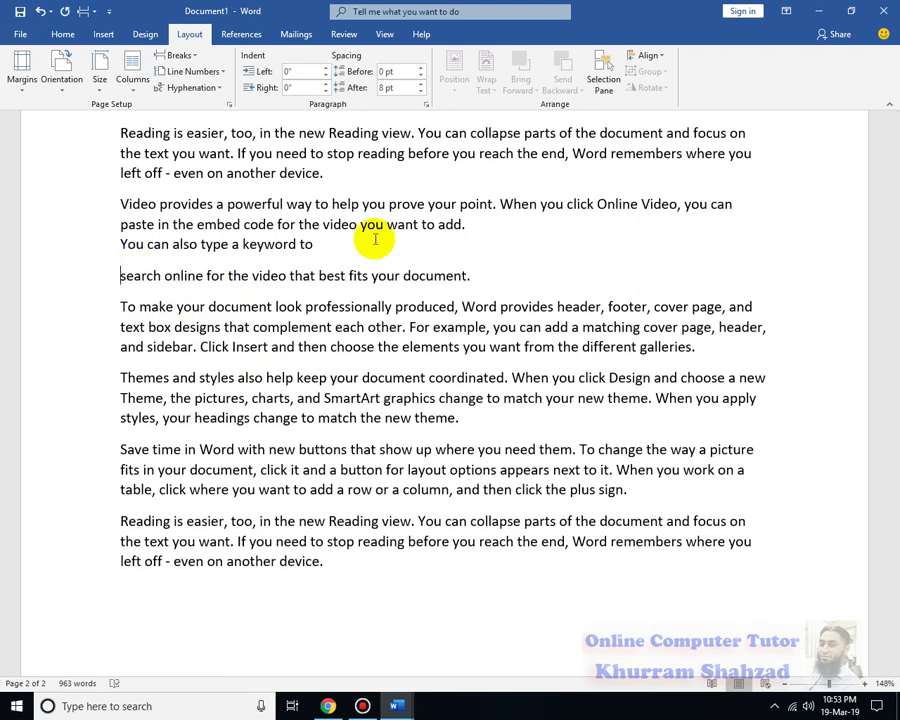
pyautogui.press('BackSpace')
# Try a text wrapping break before "To change the way a picture" in the document's last "Save time in Word" paragraph, and remove it
pyautogui.scroll(5, 378, 250)
pyautogui.scroll(-4, 380, 255)
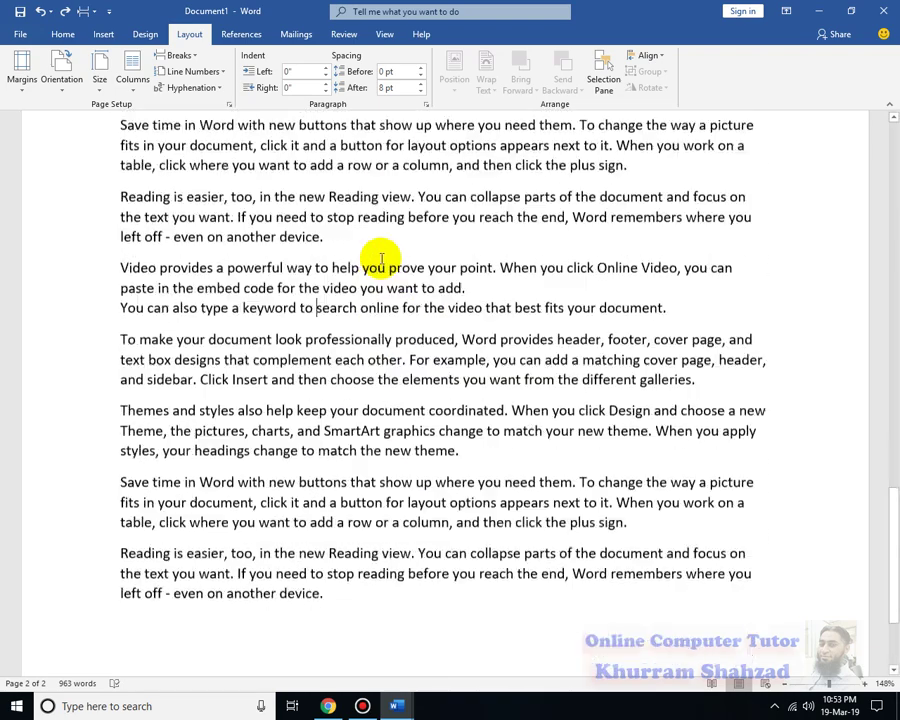
pyautogui.scroll(-3, 381, 257)
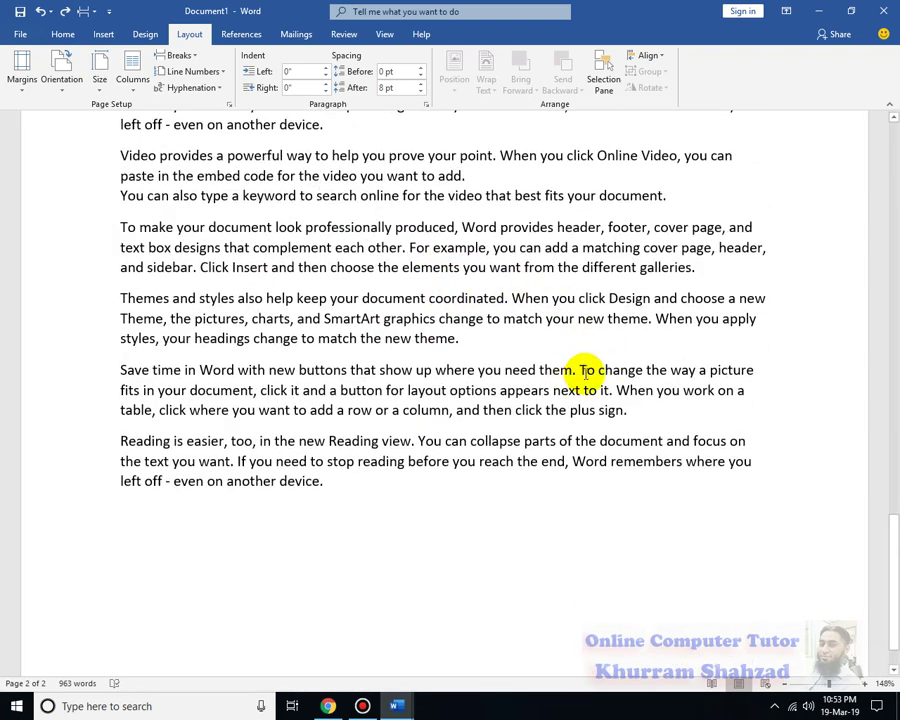
pyautogui.click(582, 371)
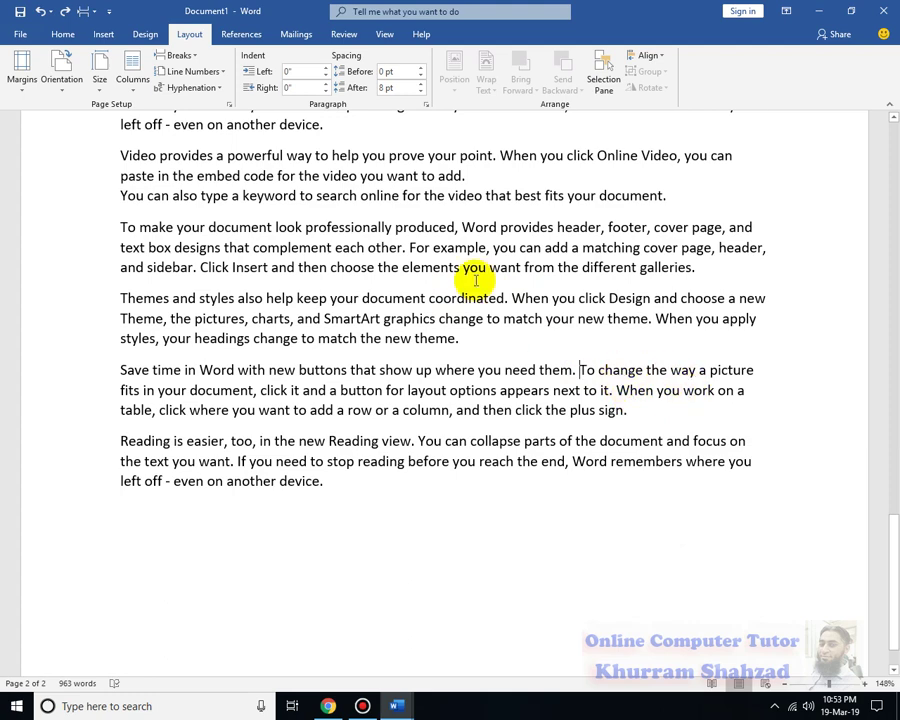
pyautogui.click(184, 56)
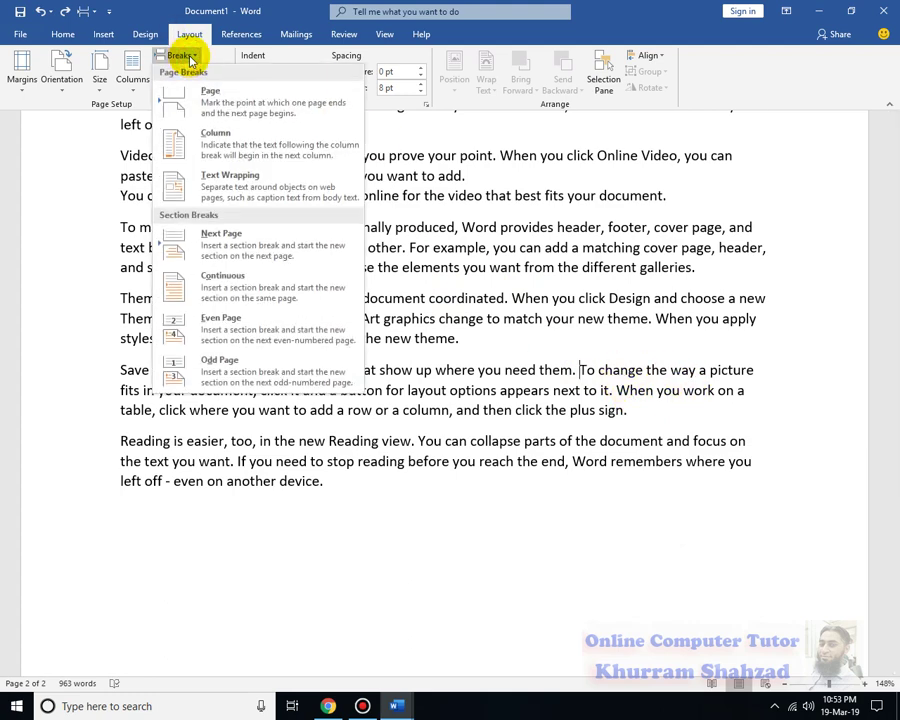
pyautogui.click(230, 195)
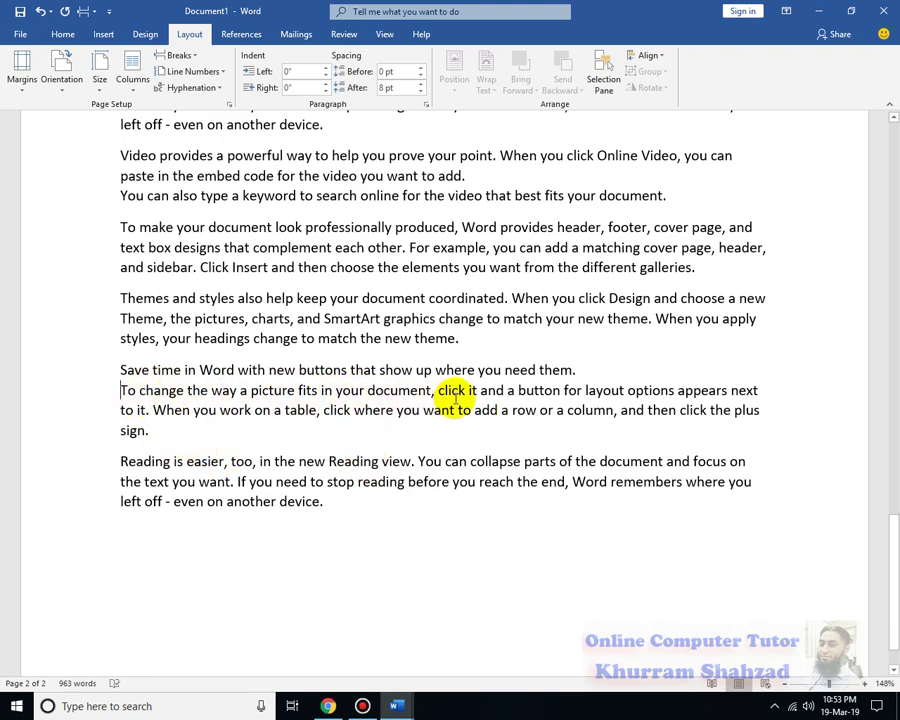
pyautogui.press('BackSpace')
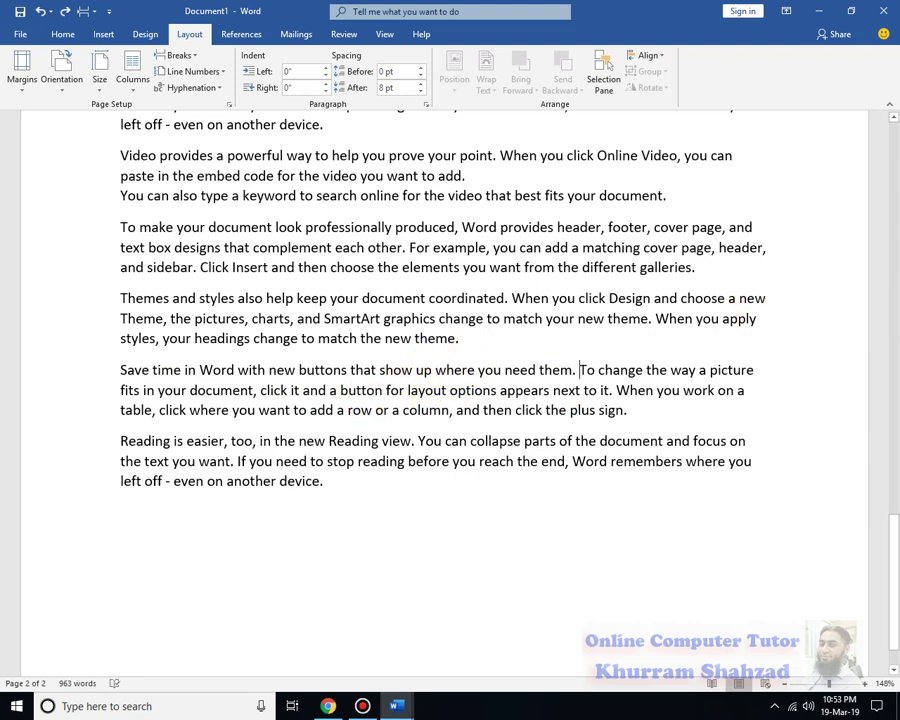
# Test a paragraph break before "To change the way a picture" and replace it with a text wrapping break
pyautogui.press('Return')
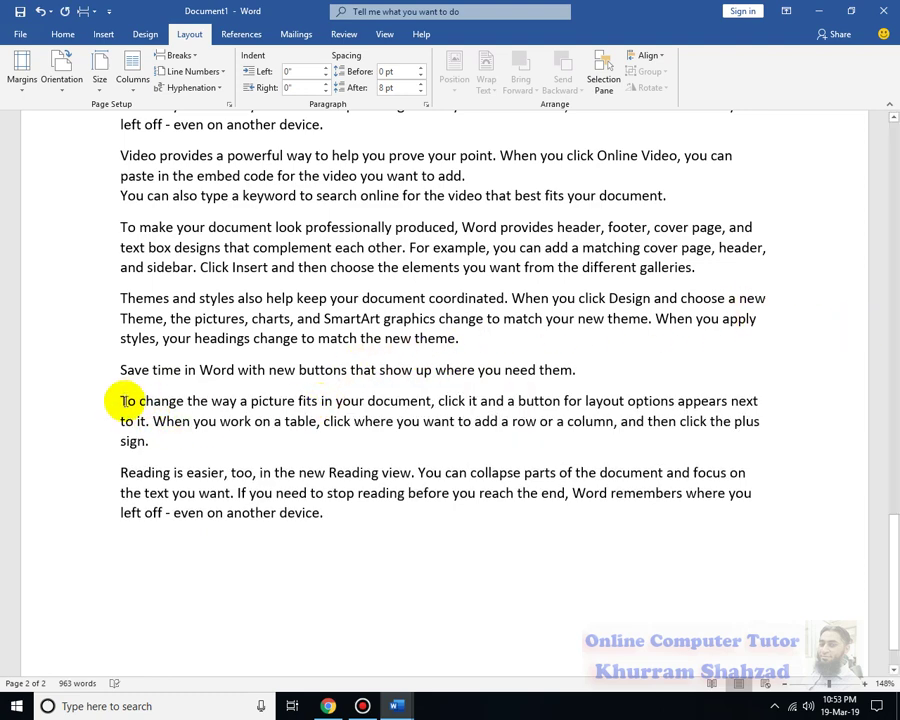
pyautogui.press('BackSpace')
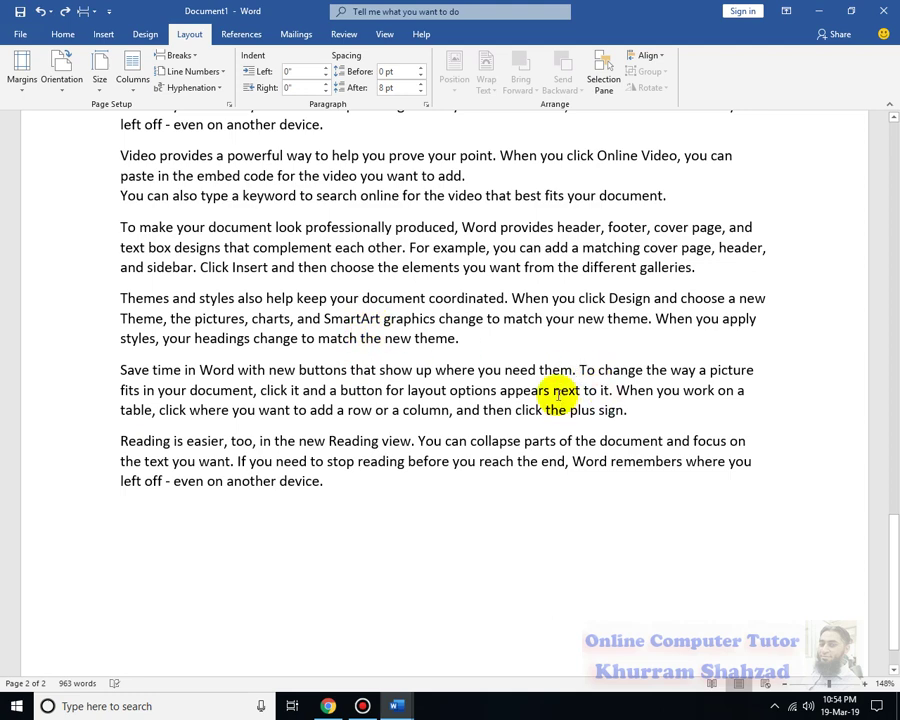
pyautogui.click(184, 56)
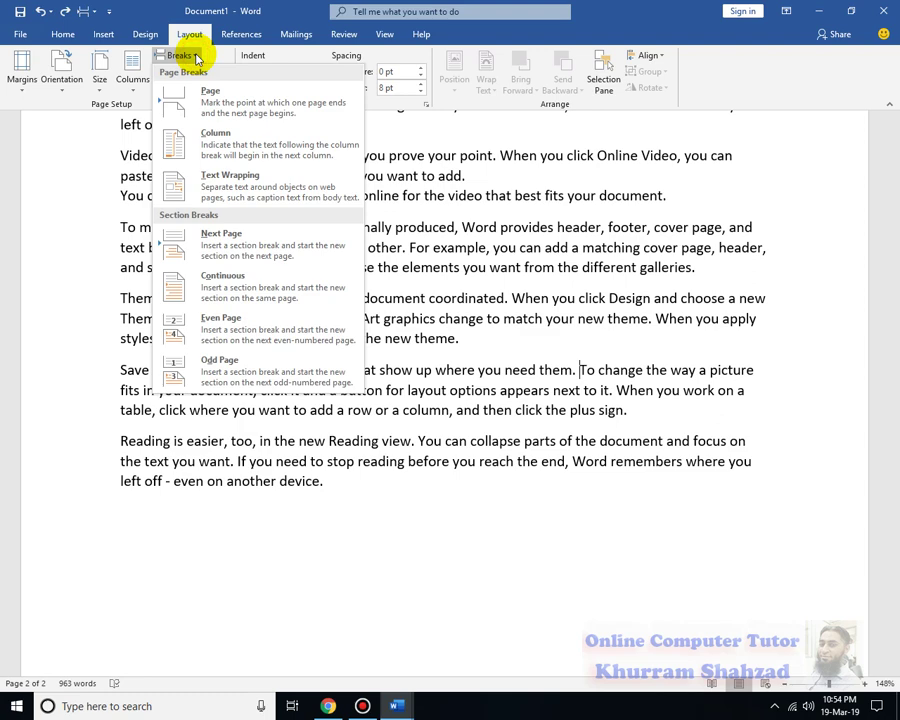
pyautogui.click(258, 198)
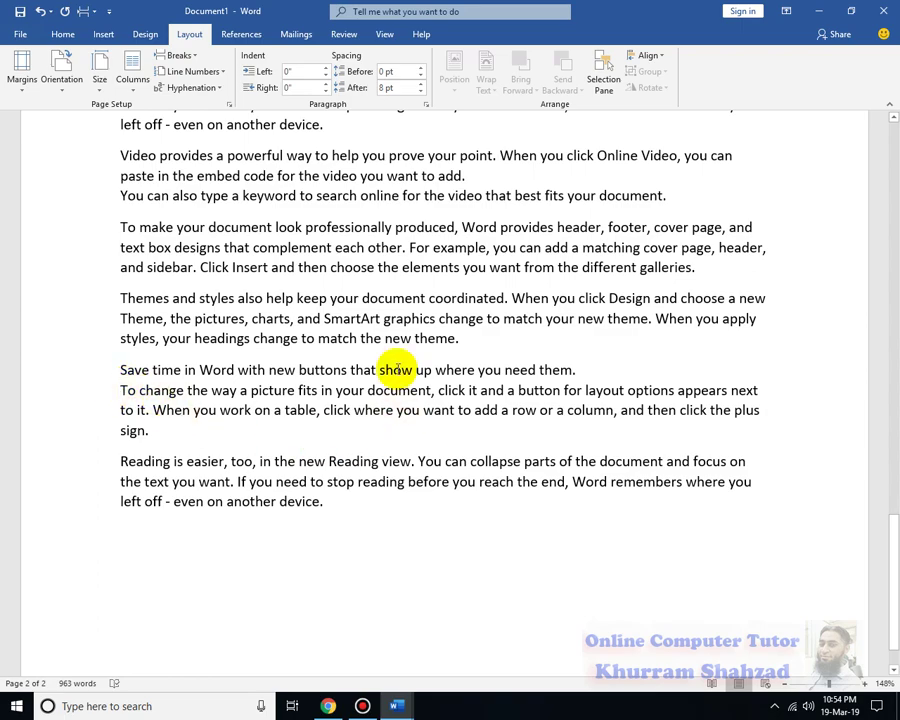
# Review the highlighted PAGE, COLUMN and TEXT Wrapping entries under the PAGE BREAK heading at the start of the document
pyautogui.scroll(15, 397, 370)
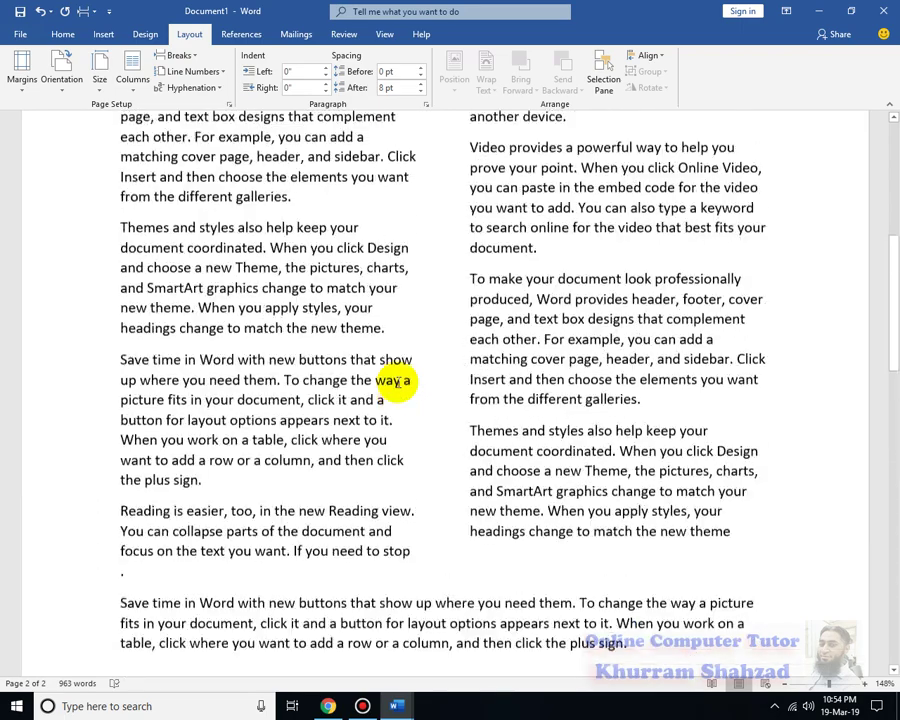
pyautogui.scroll(10, 397, 381)
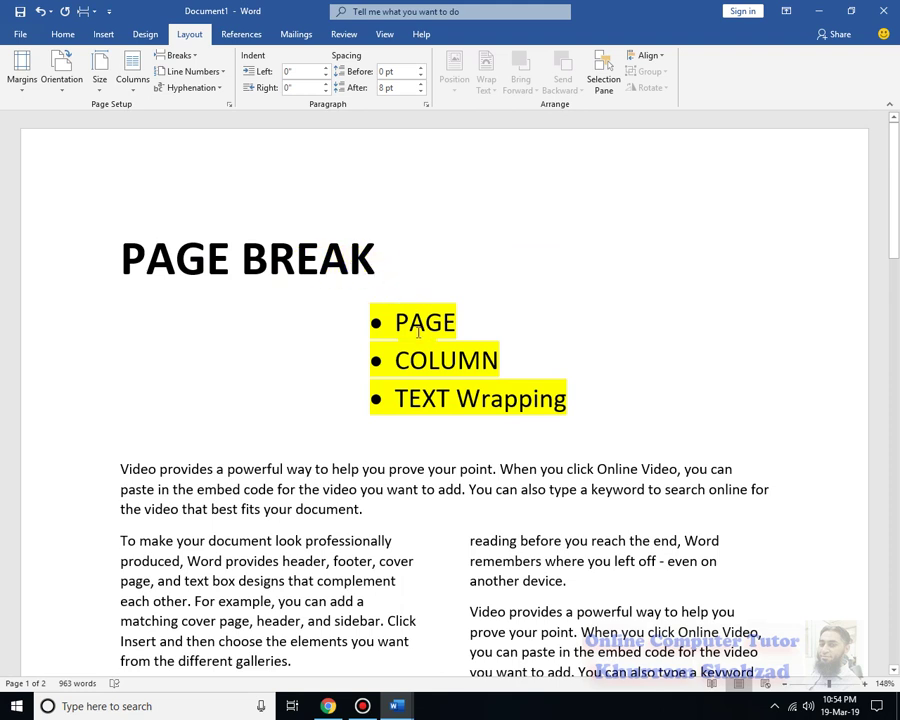
pyautogui.click(457, 322)
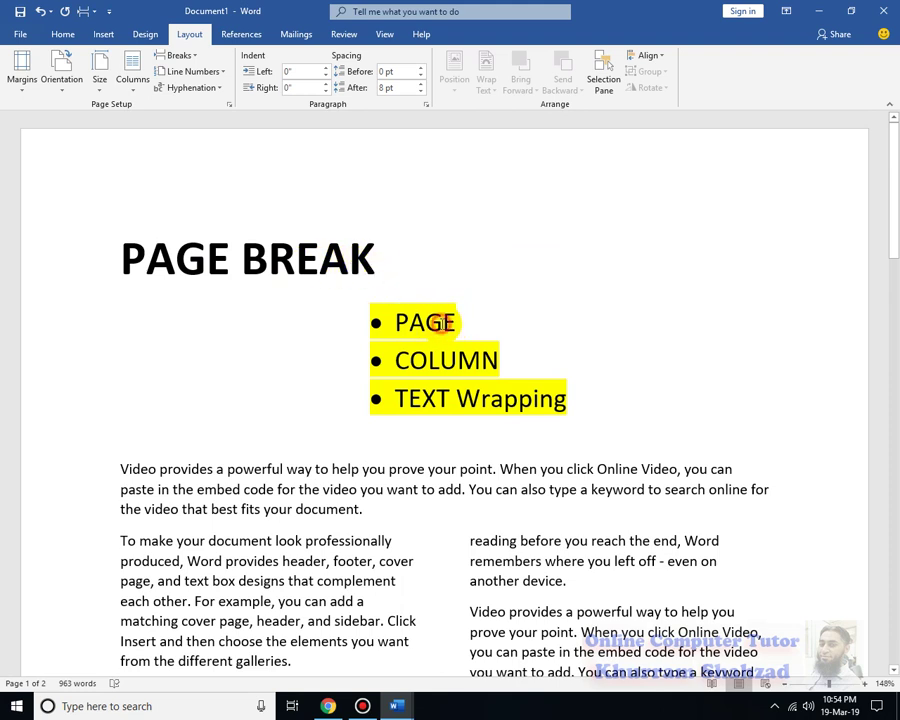
pyautogui.click(445, 322)
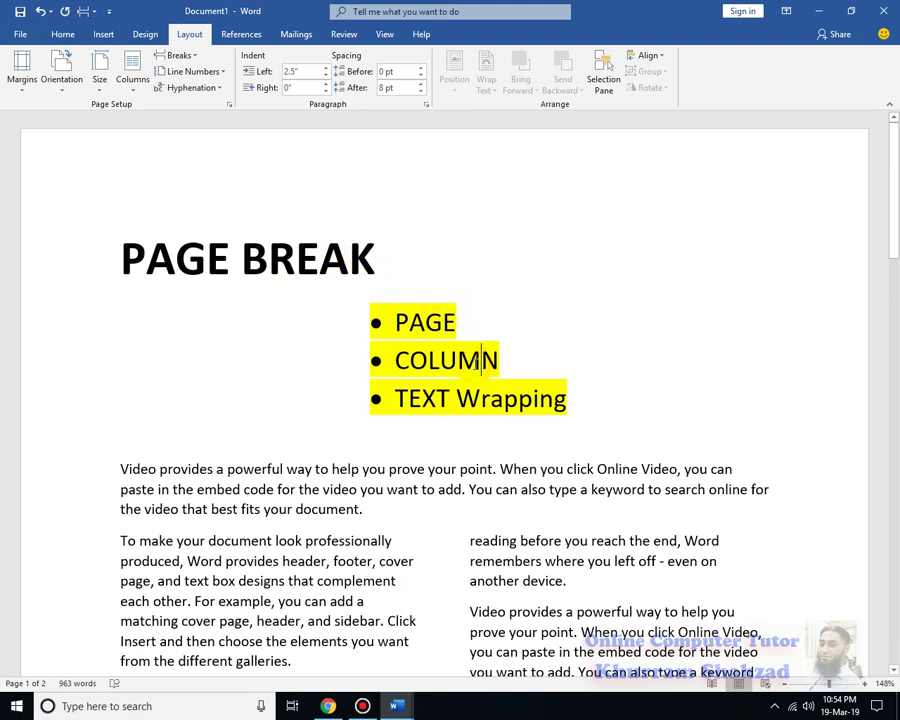
pyautogui.click(570, 405)
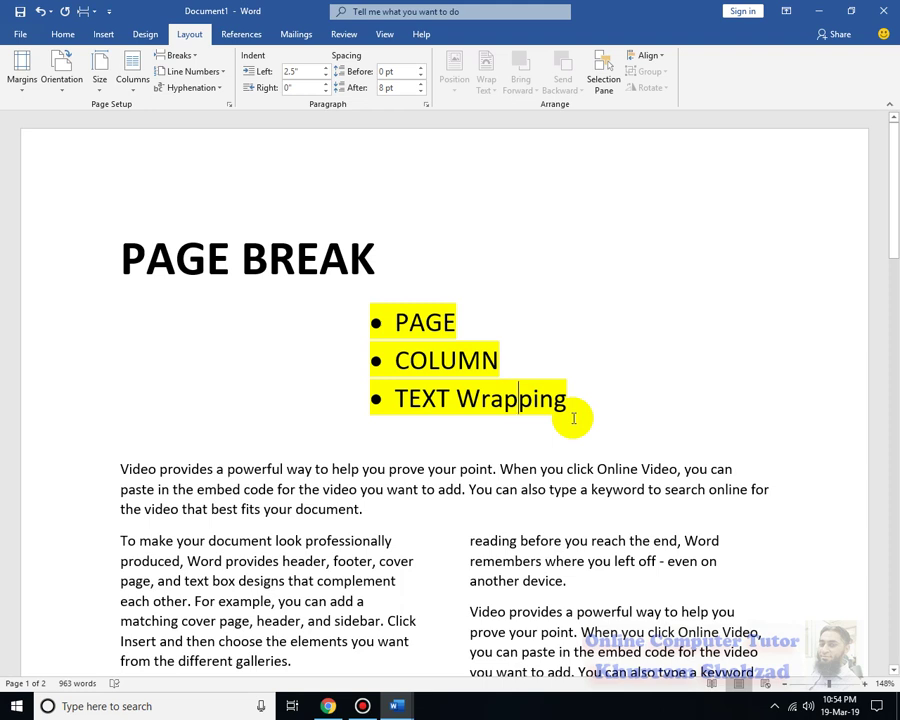
pyautogui.press('Left')
pyautogui.press('Left')
pyautogui.press('Left')
pyautogui.press('Left')
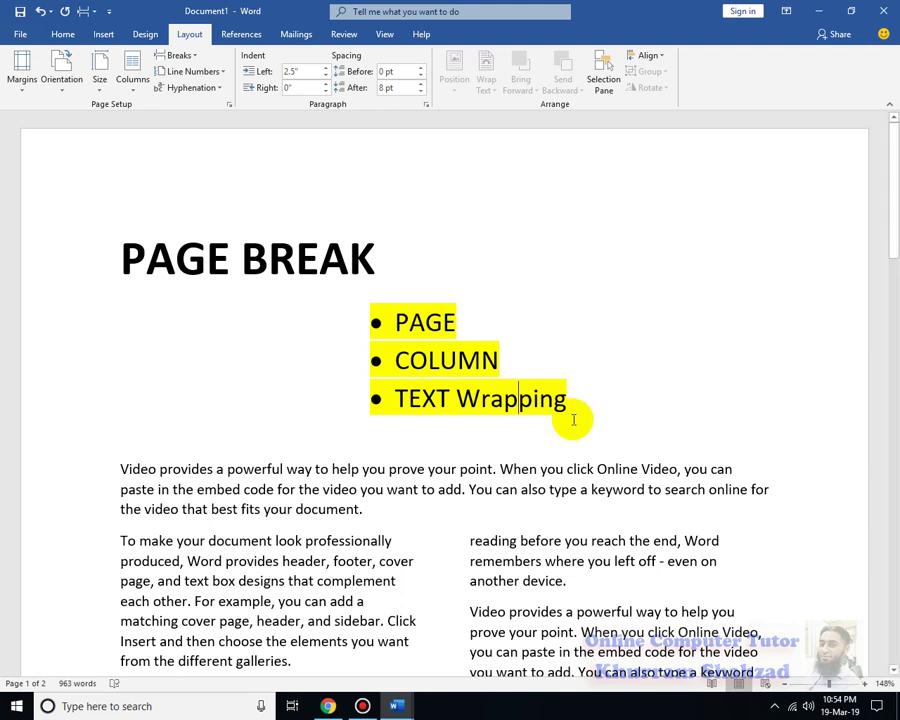